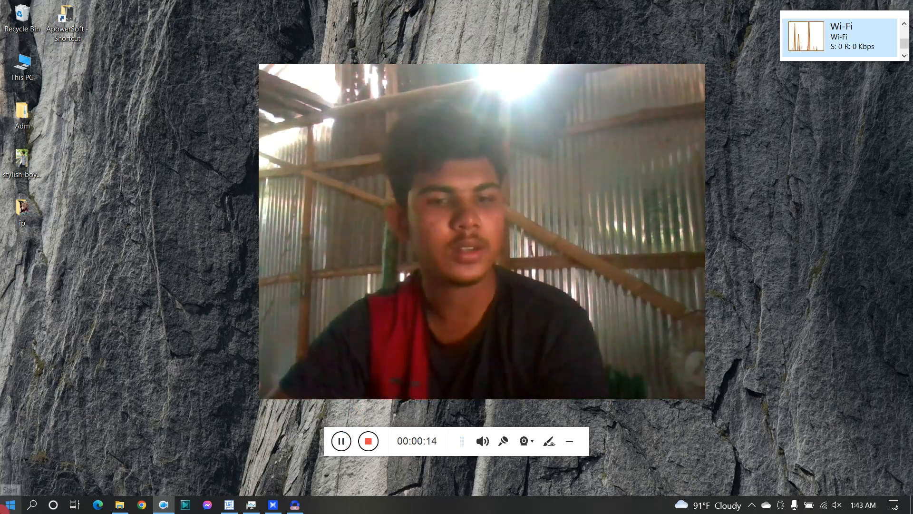
{"action": "left_click", "coordinate": [10, 504]}
{"action": "left_click", "coordinate": [623, 225]}
{"action": "left_click_drag", "start_coordinate": [623, 225], "coordinate": [831, 228]}
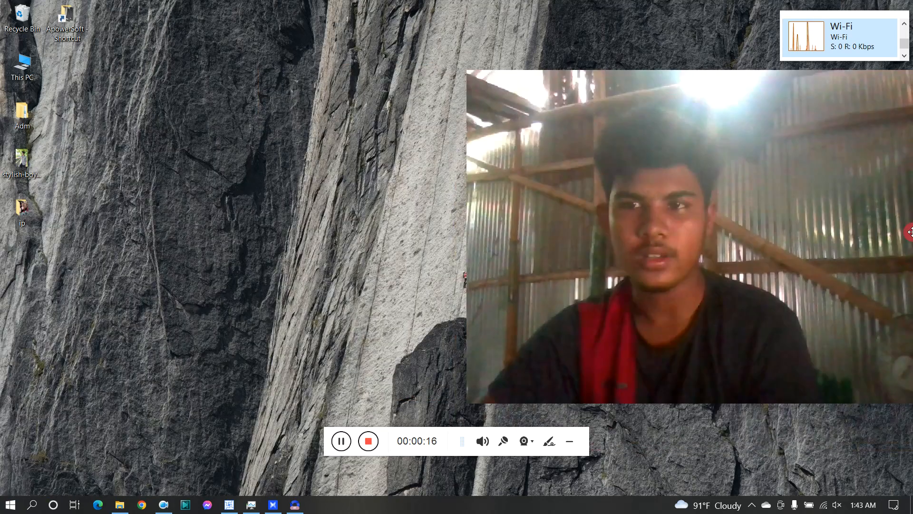
- Launch Microsoft Office Word 2007 from the Microsoft Office group of installed programs
{"action": "left_click", "coordinate": [11, 504]}
{"action": "scroll", "coordinate": [54, 430], "scroll_direction": "down", "scroll_amount": 6}
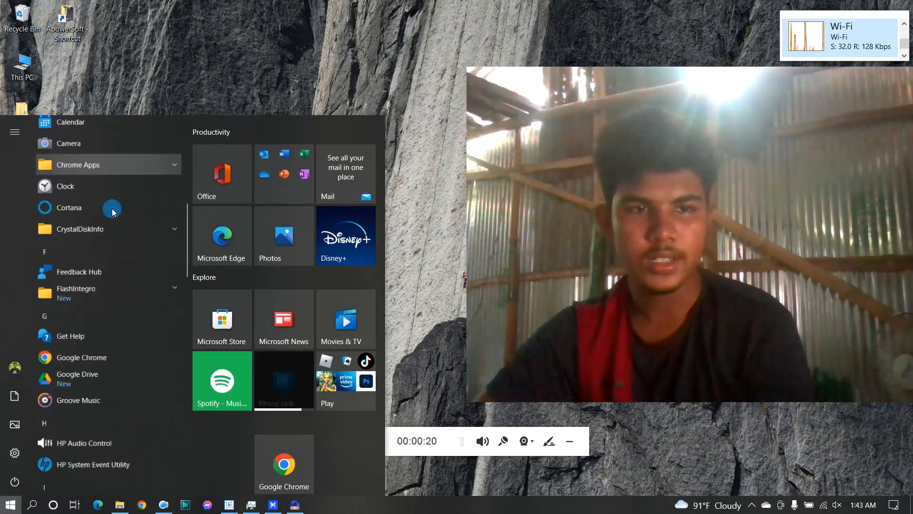
{"action": "scroll", "coordinate": [92, 322], "scroll_direction": "down", "scroll_amount": 8}
{"action": "scroll", "coordinate": [92, 326], "scroll_direction": "down", "scroll_amount": 10}
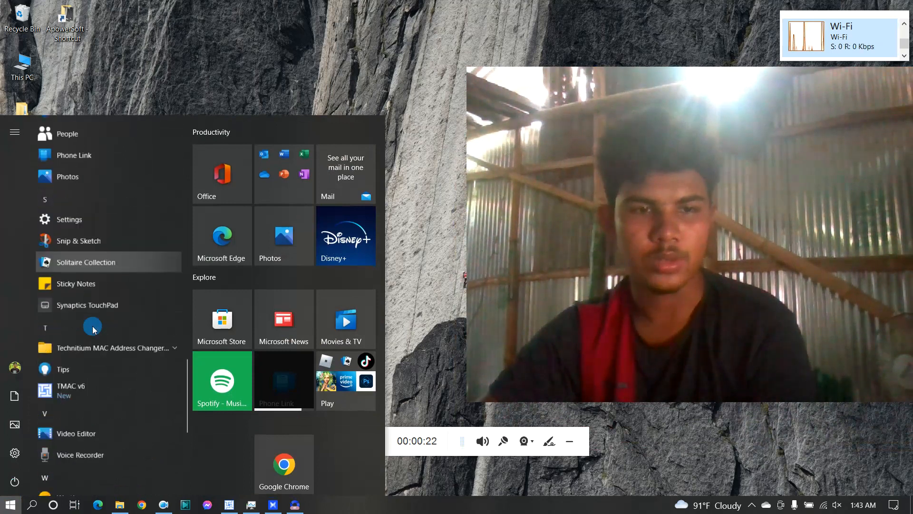
{"action": "scroll", "coordinate": [92, 332], "scroll_direction": "up", "scroll_amount": 4}
{"action": "scroll", "coordinate": [92, 333], "scroll_direction": "up", "scroll_amount": 8}
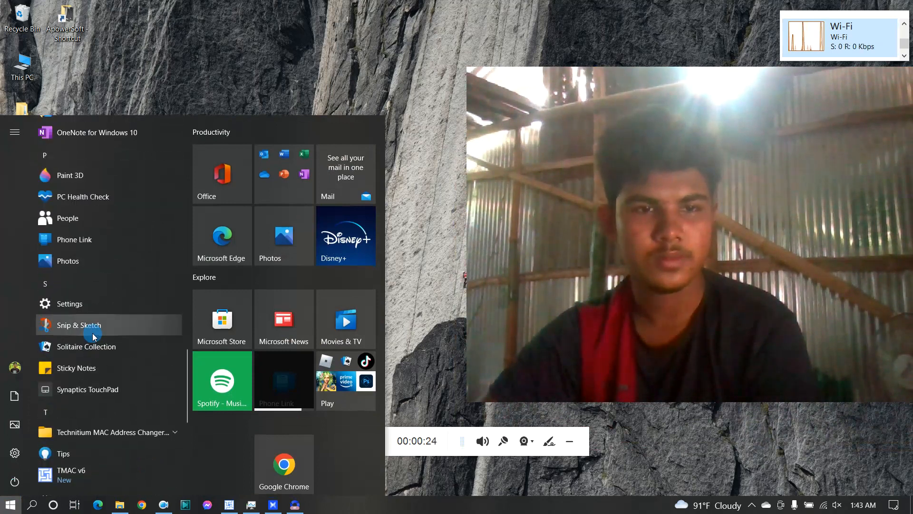
{"action": "scroll", "coordinate": [107, 207], "scroll_direction": "up", "scroll_amount": 2}
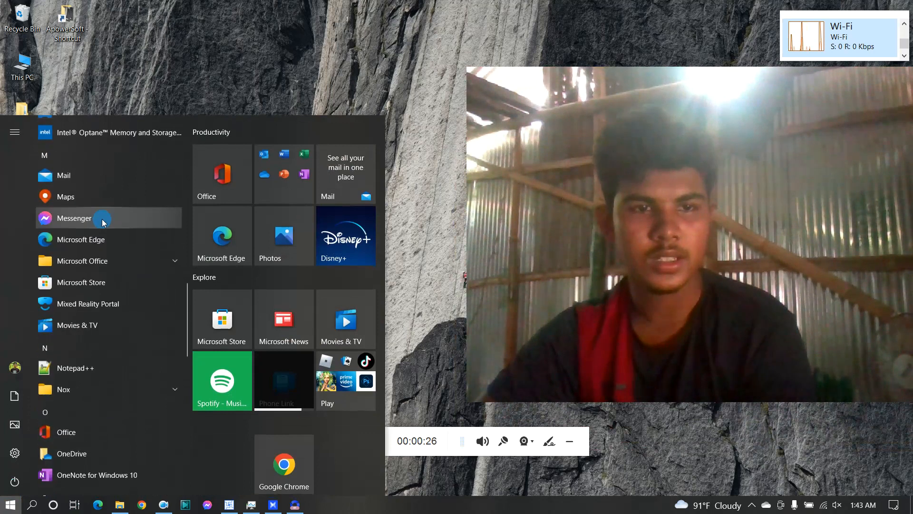
{"action": "left_click", "coordinate": [98, 261]}
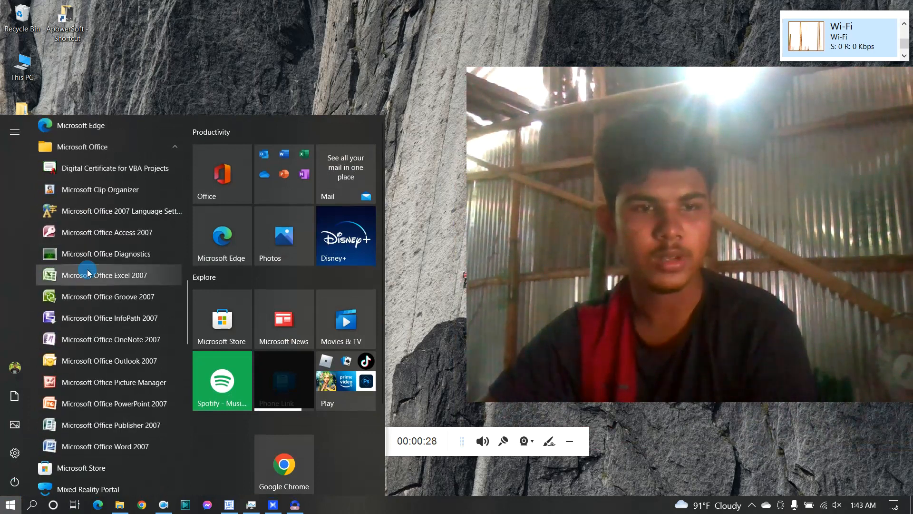
{"action": "scroll", "coordinate": [101, 357], "scroll_direction": "down", "scroll_amount": 1}
{"action": "scroll", "coordinate": [103, 359], "scroll_direction": "down", "scroll_amount": 1}
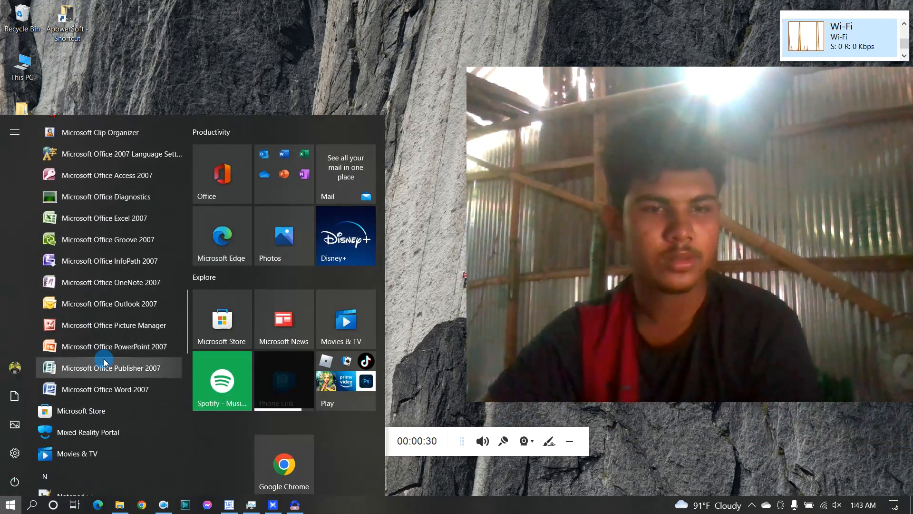
{"action": "left_click", "coordinate": [98, 388]}
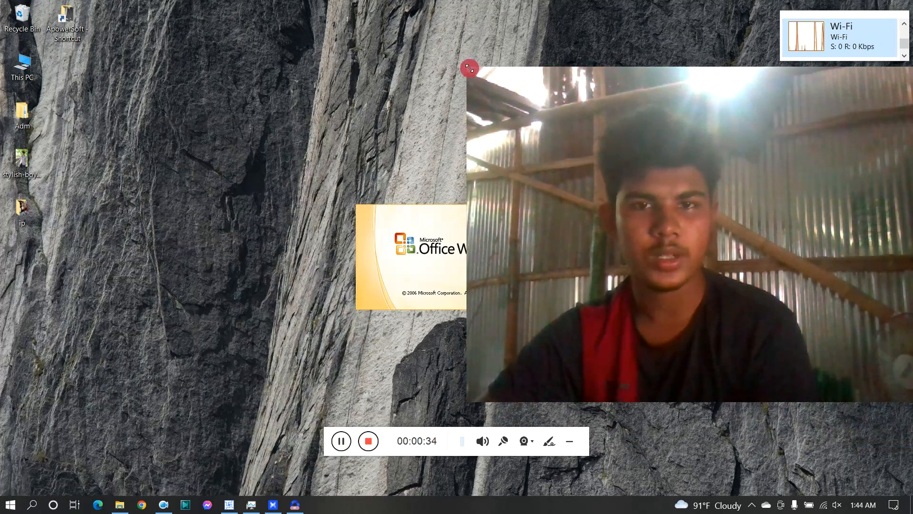
{"action": "left_click_drag", "start_coordinate": [470, 68], "coordinate": [733, 258]}
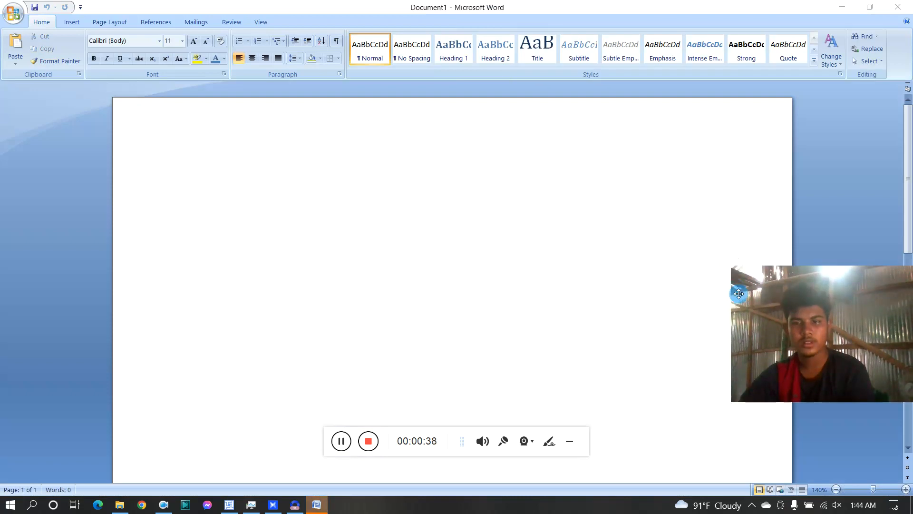
{"action": "left_click_drag", "start_coordinate": [738, 293], "coordinate": [746, 188]}
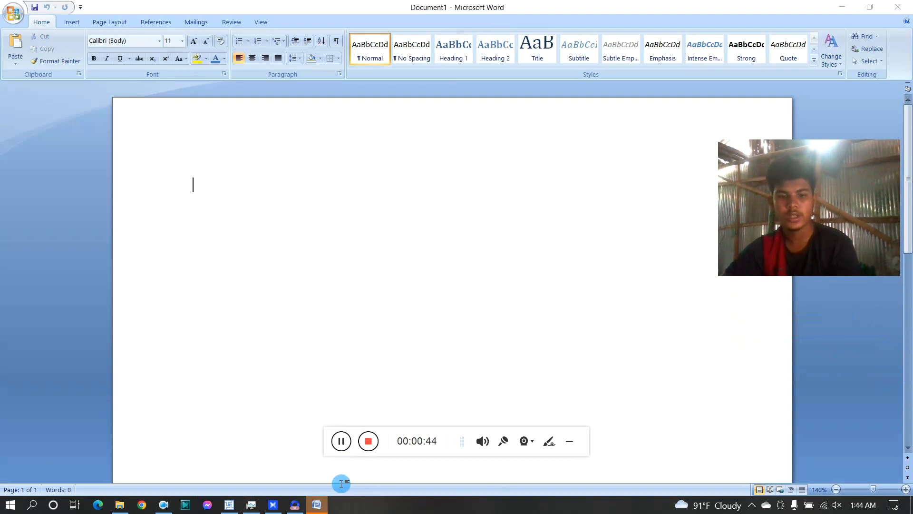
- Enter ASDFJKL in the blank document, copy the word and place the insertion point after it
{"action": "left_click", "coordinate": [322, 504]}
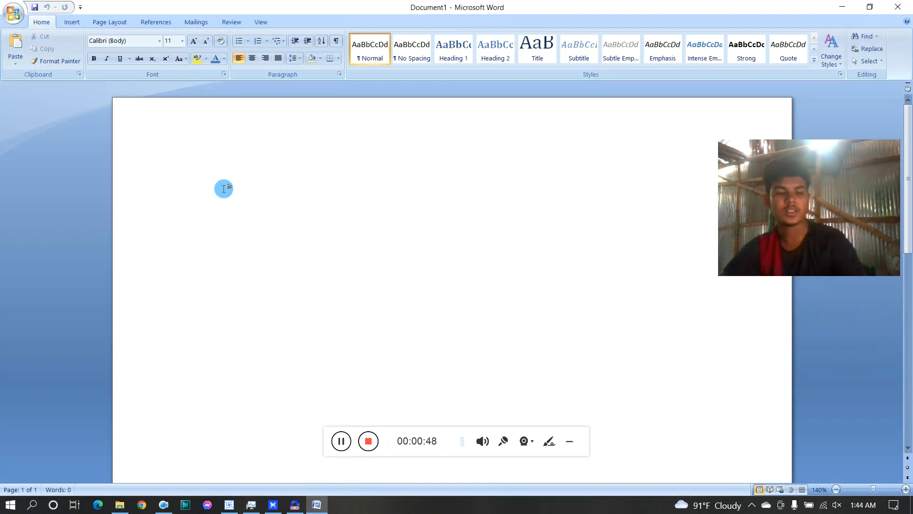
{"action": "type", "text": "ASDFJKL"}
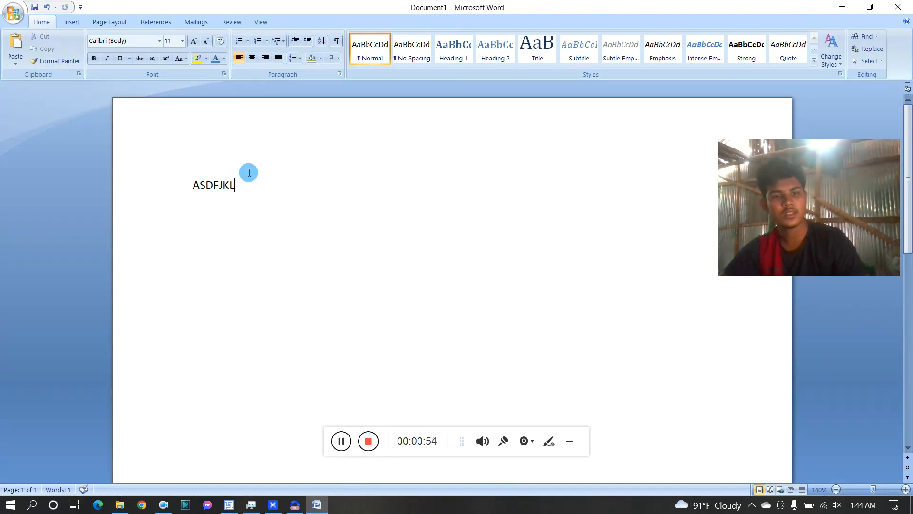
{"action": "left_click_drag", "start_coordinate": [238, 186], "coordinate": [183, 188]}
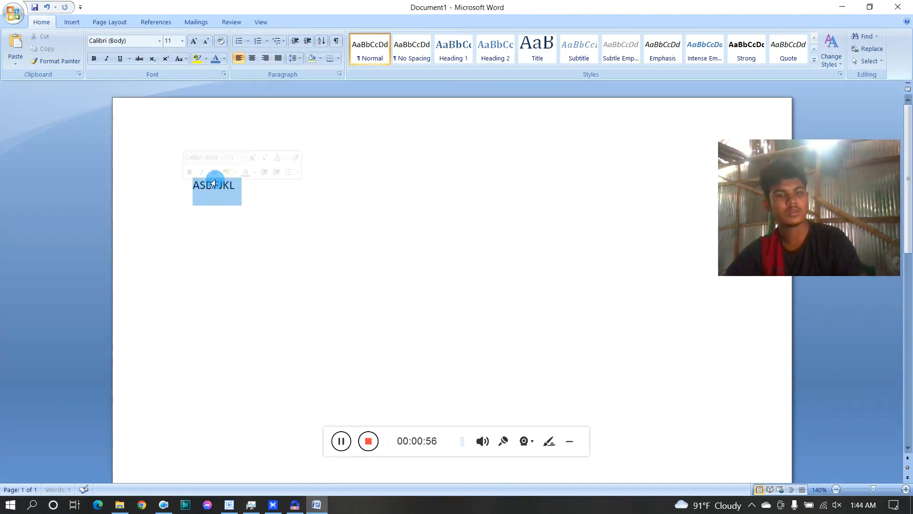
{"action": "left_click", "coordinate": [237, 192]}
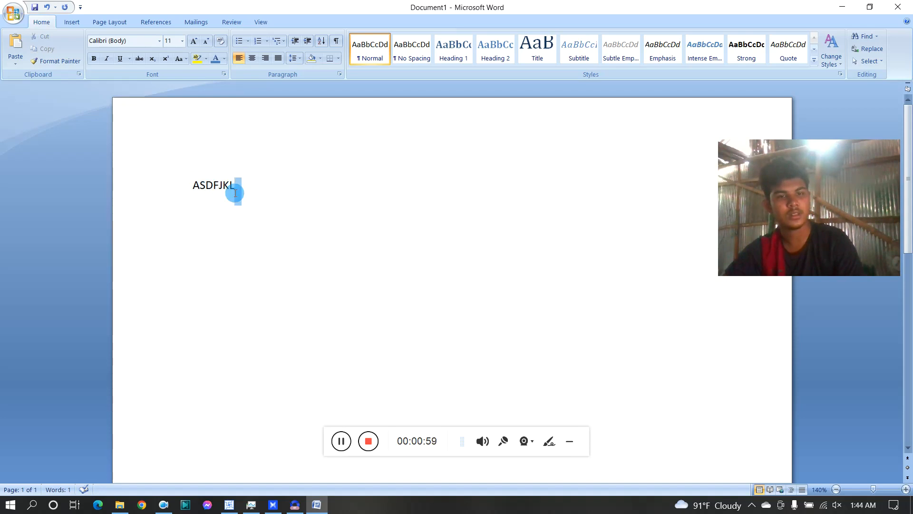
{"action": "left_click_drag", "start_coordinate": [195, 185], "coordinate": [234, 181]}
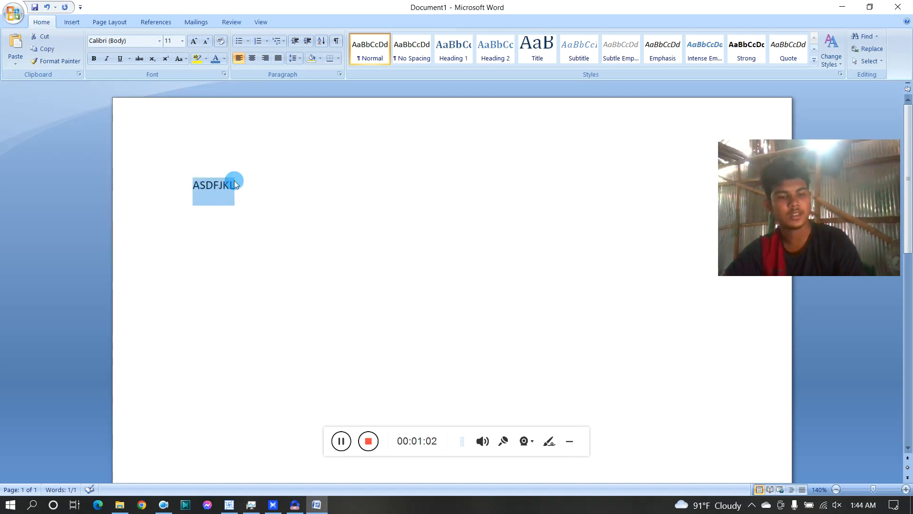
{"action": "left_click", "coordinate": [239, 190]}
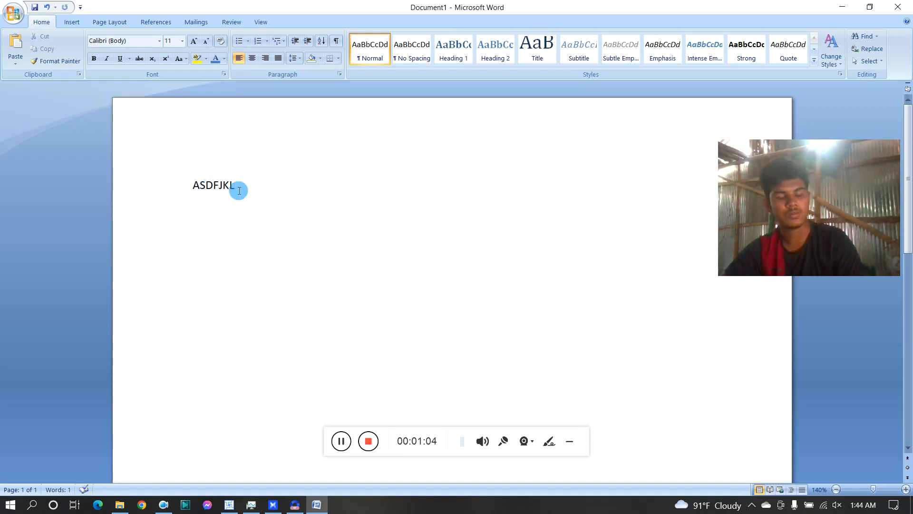
- Paste the copied word ASDFJKL repeatedly until it fills five full lines
{"action": "key", "text": "ctrl+v"}
{"action": "key", "text": "ctrl+v"}
{"action": "key", "text": "ctrl+v"}
{"action": "key", "text": "ctrl+v"}
{"action": "key", "text": "ctrl+v"}
{"action": "key", "text": "ctrl+v"}
{"action": "key", "text": "ctrl+v"}
{"action": "key", "text": "ctrl+v"}
{"action": "key", "text": "ctrl+v"}
{"action": "key", "text": "ctrl+v"}
{"action": "key", "text": "ctrl+v"}
{"action": "key", "text": "ctrl+v"}
{"action": "key", "text": "ctrl+v"}
{"action": "key", "text": "ctrl+v"}
{"action": "key", "text": "ctrl+v"}
{"action": "key", "text": "ctrl+v"}
{"action": "key", "text": "ctrl+v"}
{"action": "key", "text": "ctrl+v"}
{"action": "key", "text": "ctrl+v"}
{"action": "key", "text": "ctrl+v"}
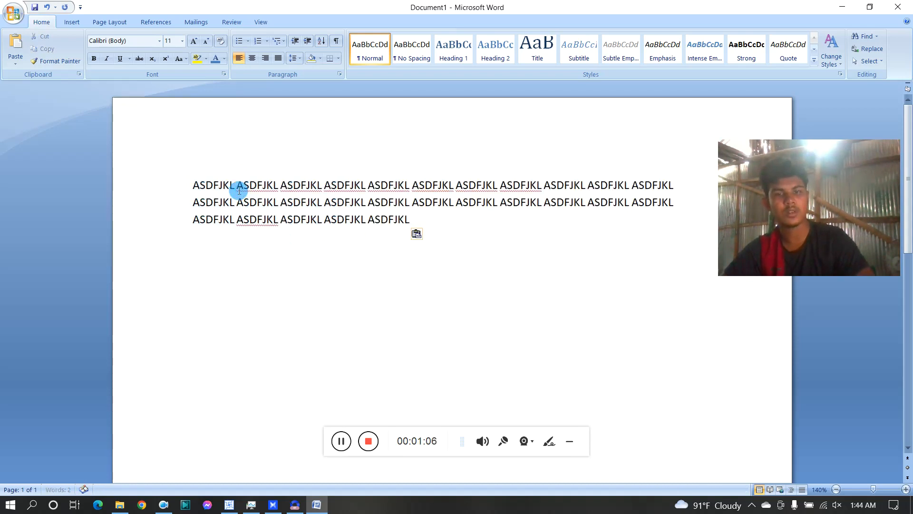
{"action": "key", "text": "ctrl+v"}
{"action": "key", "text": "ctrl+v"}
{"action": "key", "text": "ctrl+v"}
{"action": "key", "text": "ctrl+v"}
{"action": "key", "text": "ctrl+v"}
{"action": "key", "text": "ctrl+v"}
{"action": "key", "text": "ctrl+v"}
{"action": "key", "text": "ctrl+v"}
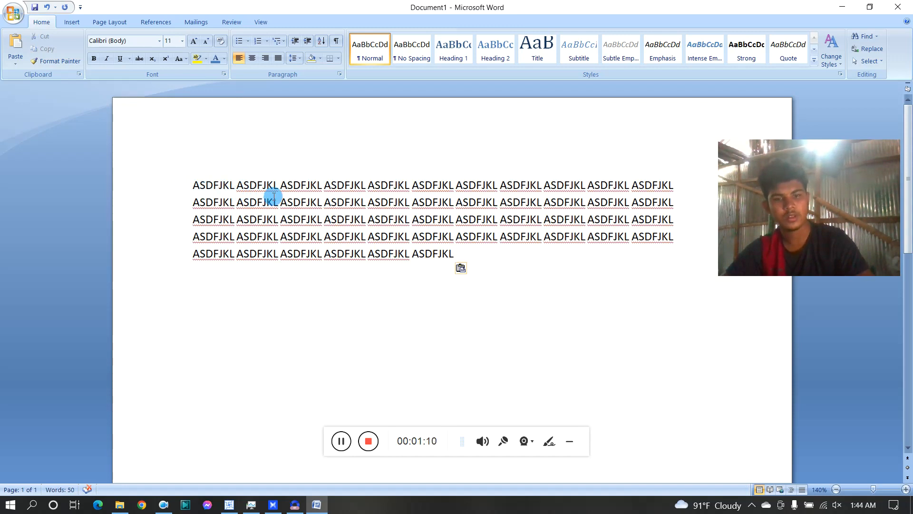
{"action": "key", "text": "ctrl+v"}
{"action": "key", "text": "ctrl+v"}
{"action": "key", "text": "ctrl+v"}
{"action": "key", "text": "ctrl+v"}
{"action": "key", "text": "ctrl+v"}
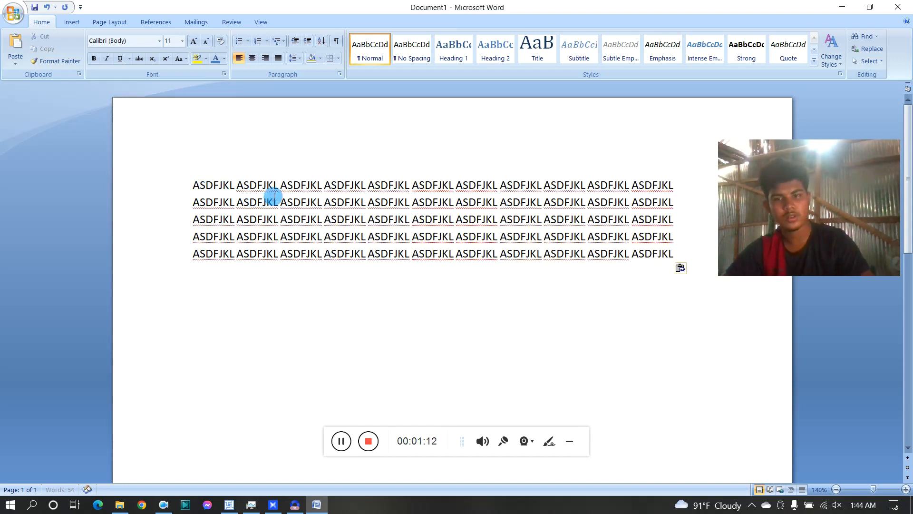
- Copy the entire five-line paragraph and paste it repeatedly until the text fills several pages
{"action": "key", "text": "ctrl+a"}
{"action": "key", "text": "ctrl+c"}
{"action": "key", "text": "ctrl+v"}
{"action": "key", "text": "ctrl+v"}
{"action": "key", "text": "ctrl+v"}
{"action": "key", "text": "ctrl+v"}
{"action": "key", "text": "ctrl+v"}
{"action": "key", "text": "ctrl+v"}
{"action": "key", "text": "ctrl+v"}
{"action": "key", "text": "ctrl+v"}
{"action": "key", "text": "ctrl+v"}
{"action": "key", "text": "ctrl+v"}
{"action": "key", "text": "ctrl+v"}
{"action": "key", "text": "ctrl+v"}
{"action": "key", "text": "ctrl+v"}
{"action": "key", "text": "ctrl+v"}
{"action": "key", "text": "ctrl+v"}
{"action": "key", "text": "ctrl+v"}
{"action": "key", "text": "ctrl+v"}
{"action": "key", "text": "ctrl+v"}
{"action": "key", "text": "ctrl+v"}
{"action": "key", "text": "ctrl+v"}
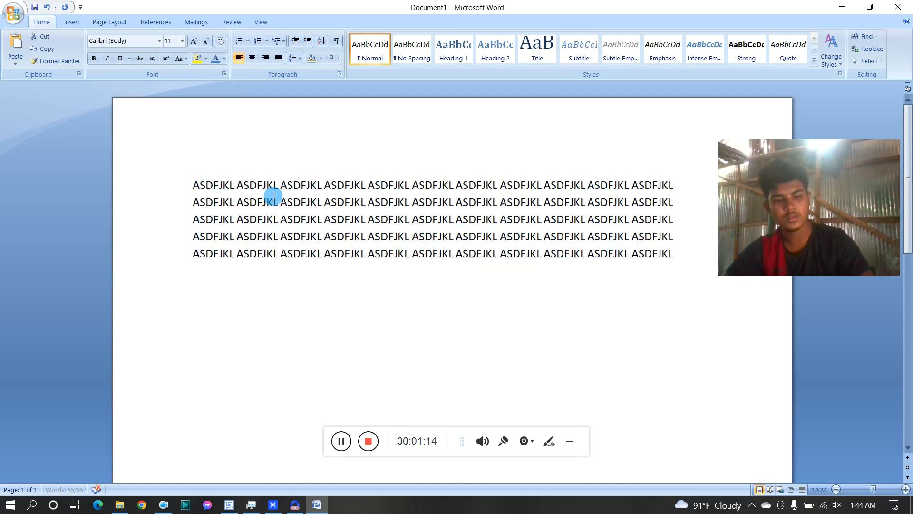
{"action": "key", "text": "ctrl+v"}
{"action": "key", "text": "ctrl+v"}
{"action": "key", "text": "ctrl+v"}
{"action": "key", "text": "ctrl+v"}
{"action": "key", "text": "ctrl+v"}
{"action": "key", "text": "ctrl+v"}
{"action": "key", "text": "ctrl+v"}
{"action": "key", "text": "ctrl+v"}
{"action": "key", "text": "ctrl+v"}
{"action": "key", "text": "ctrl+v"}
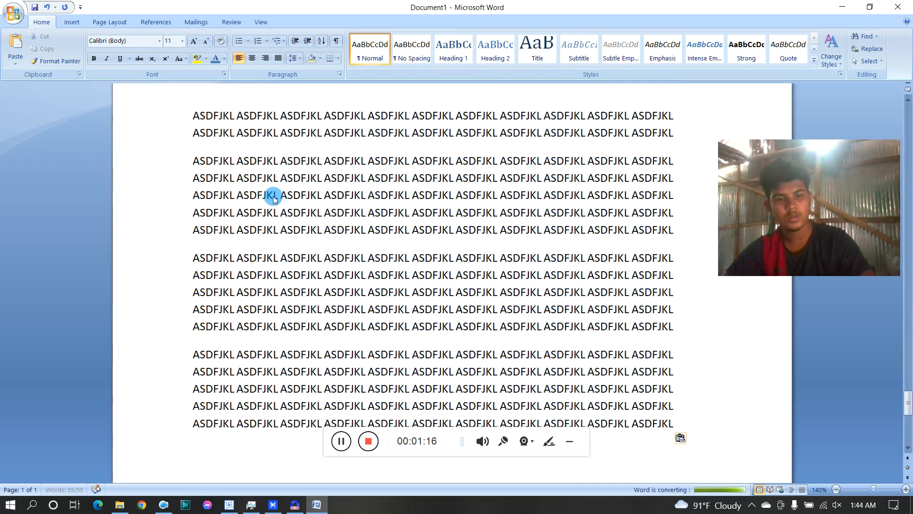
{"action": "type", "text": "VVV"}
{"action": "scroll", "coordinate": [275, 143], "scroll_direction": "up", "scroll_amount": 3}
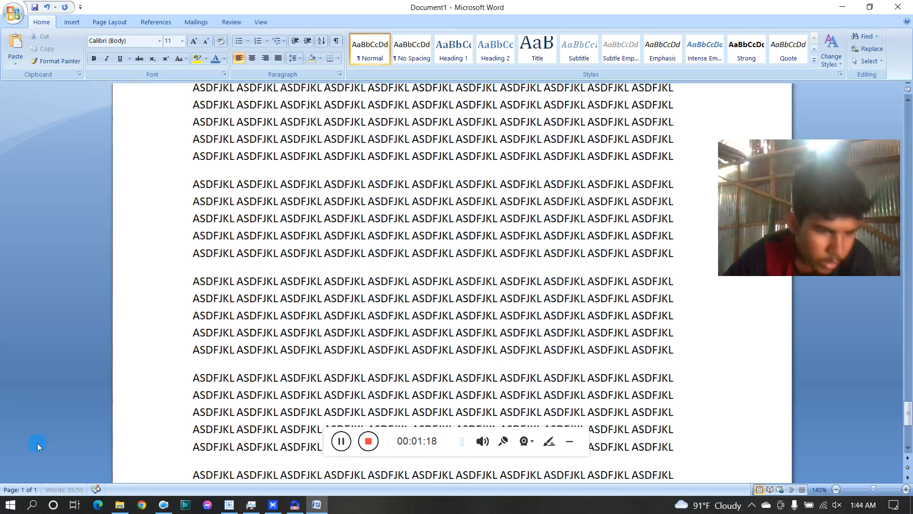
{"action": "key", "text": "ctrl+g"}
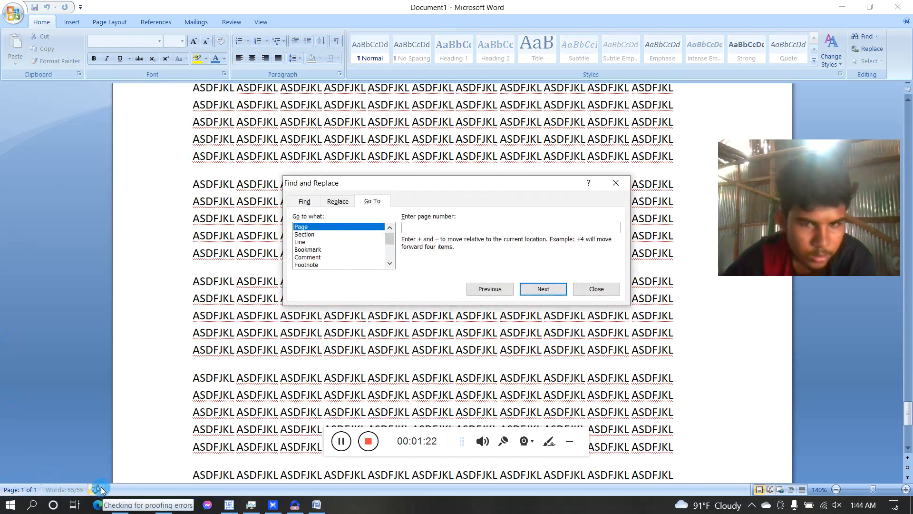
{"action": "left_click", "coordinate": [616, 182]}
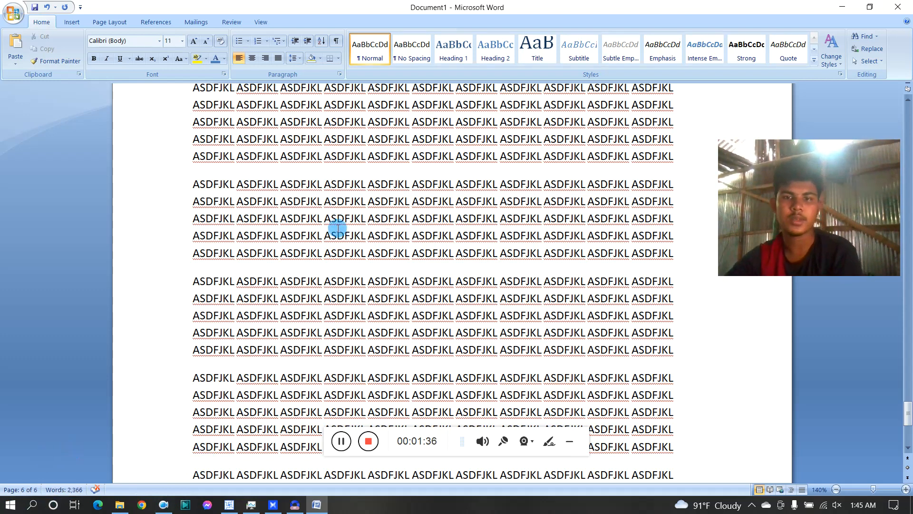
- Select the text on page 3 from the second word of the second-to-last paragraph to the third line of the last paragraph
{"action": "scroll", "coordinate": [174, 173], "scroll_direction": "up", "scroll_amount": 5}
{"action": "scroll", "coordinate": [190, 174], "scroll_direction": "up", "scroll_amount": 16}
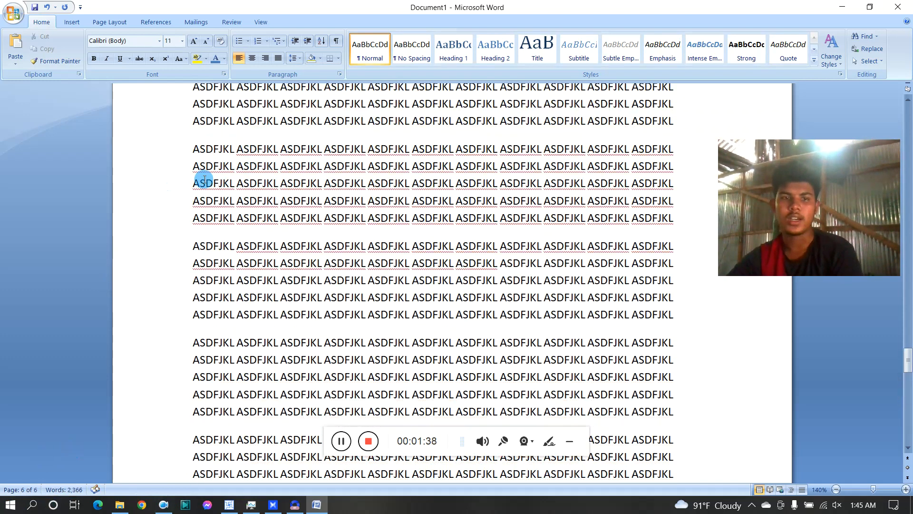
{"action": "scroll", "coordinate": [211, 157], "scroll_direction": "up", "scroll_amount": 15}
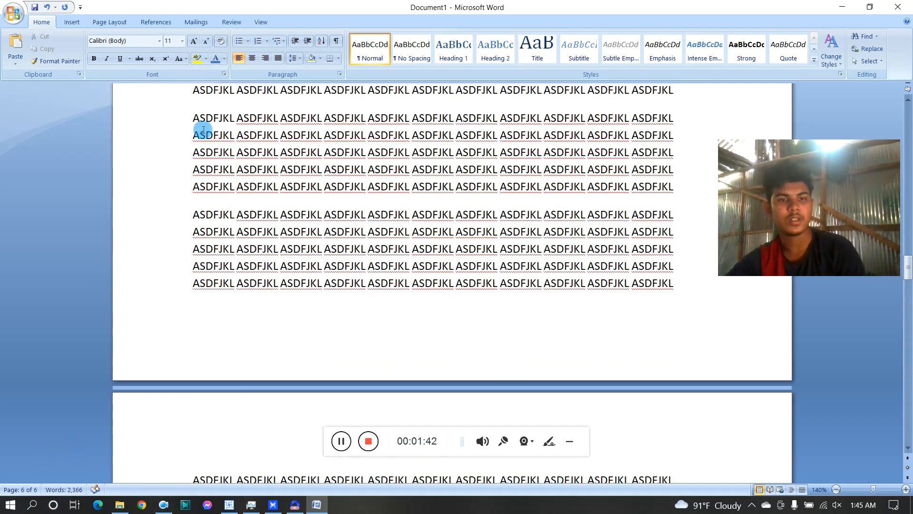
{"action": "left_click_drag", "start_coordinate": [194, 119], "coordinate": [241, 119]}
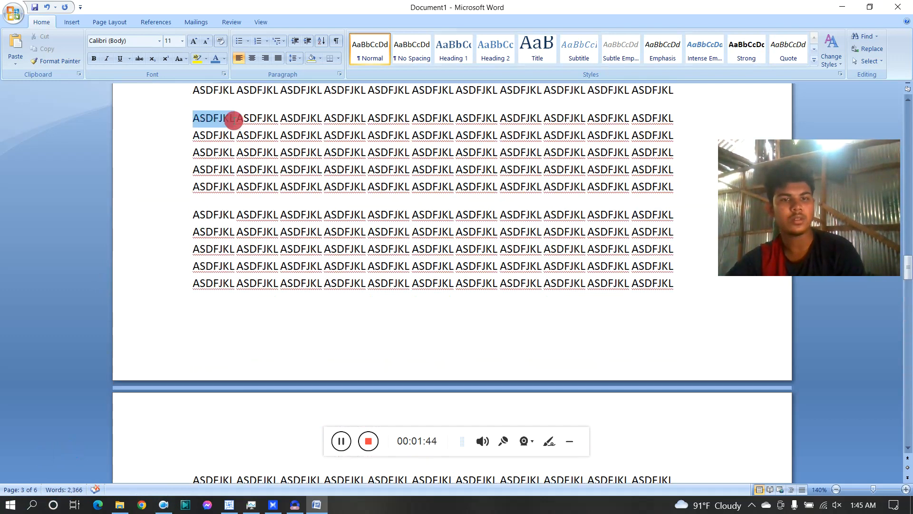
{"action": "triple_click", "coordinate": [267, 119]}
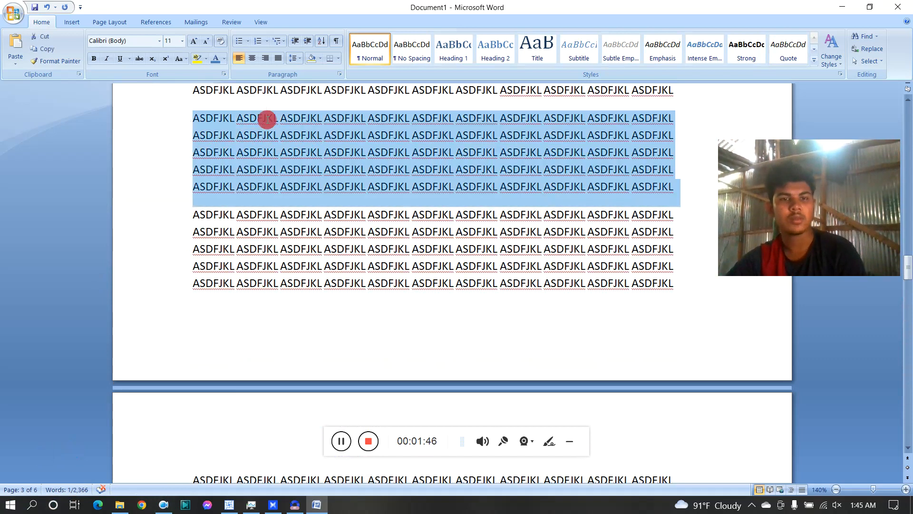
{"action": "left_click", "coordinate": [267, 119]}
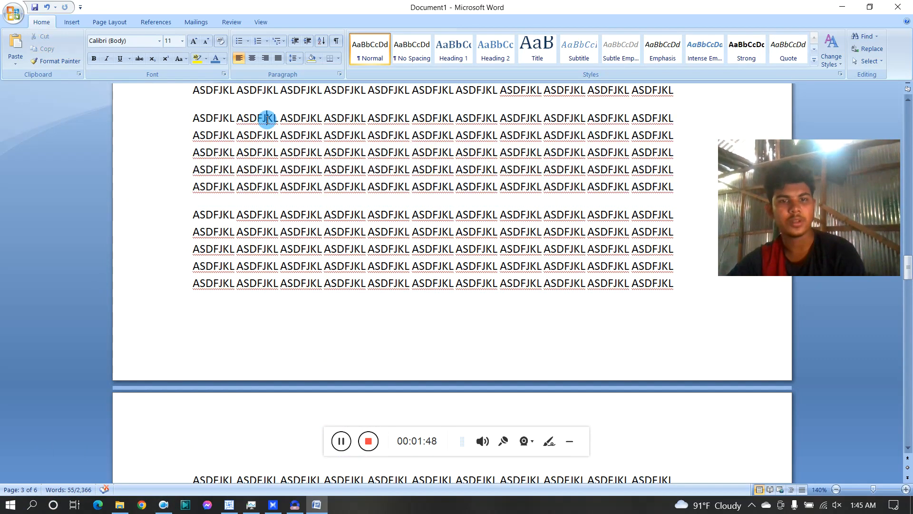
{"action": "left_click_drag", "start_coordinate": [267, 119], "coordinate": [355, 251]}
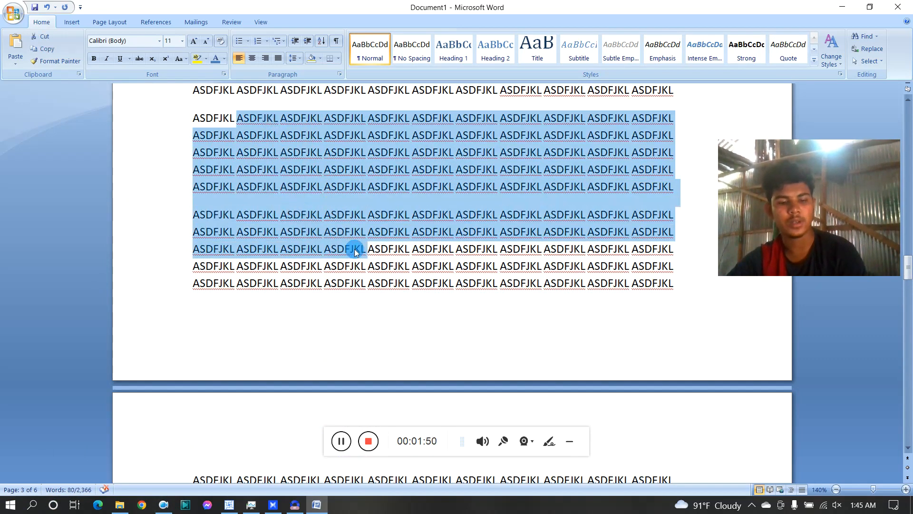
- View the clipboard history and the Delete, Pin and Clear all options of its second entry
{"action": "key", "text": "super+v"}
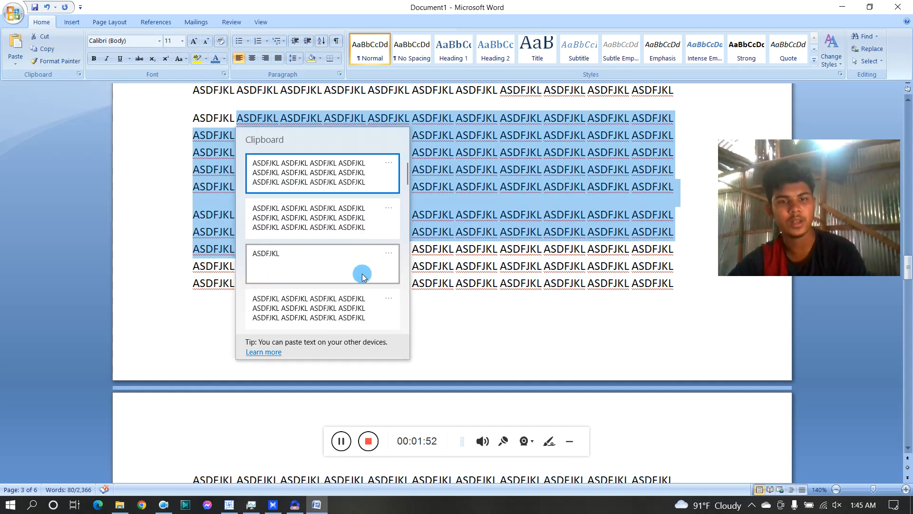
{"action": "left_click", "coordinate": [393, 211]}
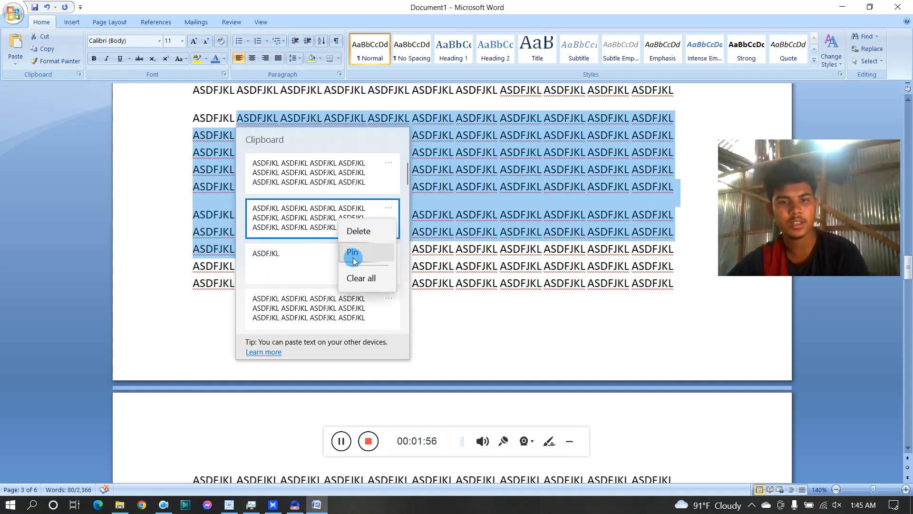
{"action": "left_click", "coordinate": [361, 277]}
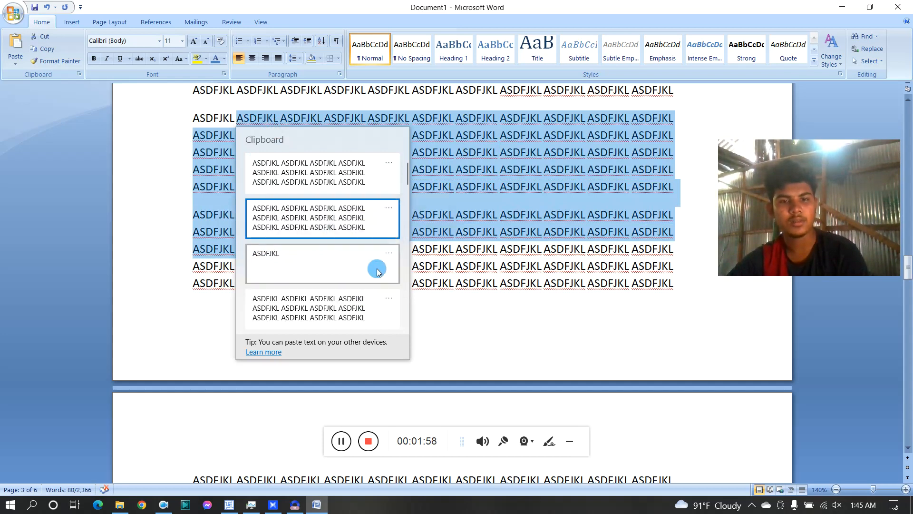
{"action": "left_click", "coordinate": [486, 280]}
- Close the clipboard history and cut the whole second-to-last five-line paragraph on page 3
{"action": "left_click", "coordinate": [289, 167]}
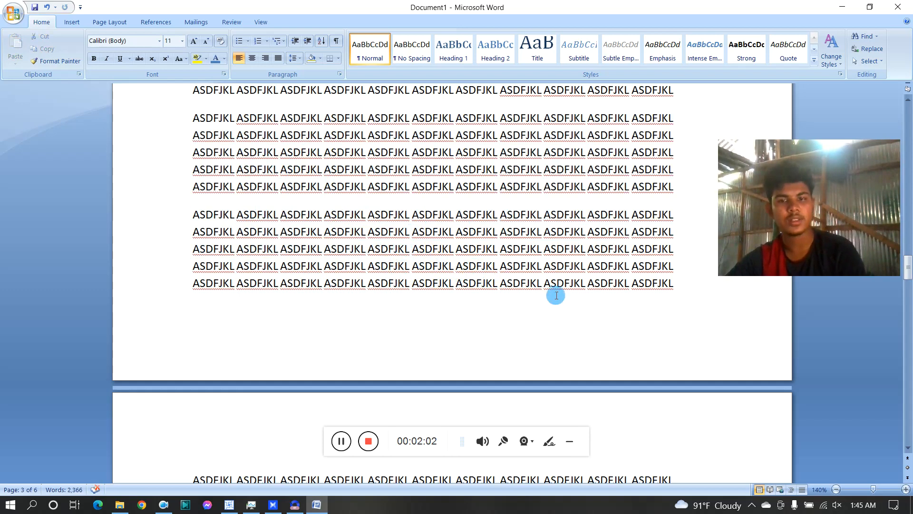
{"action": "left_click_drag", "start_coordinate": [557, 295], "coordinate": [345, 172]}
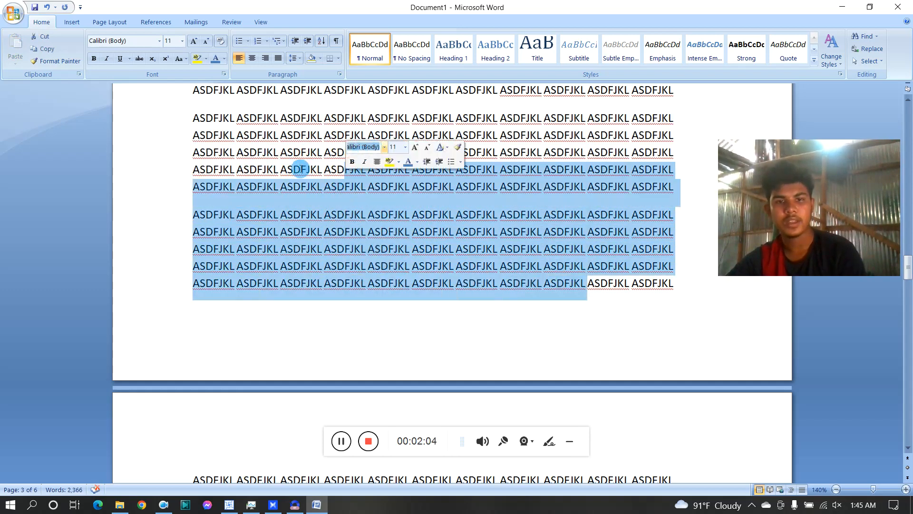
{"action": "triple_click", "coordinate": [280, 170]}
{"action": "double_click", "coordinate": [279, 170]}
{"action": "triple_click", "coordinate": [280, 170]}
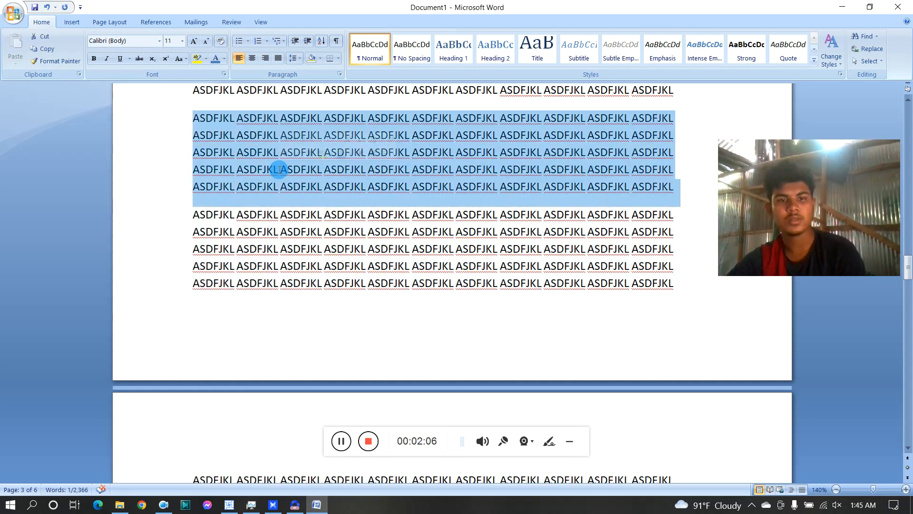
{"action": "key", "text": "Left"}
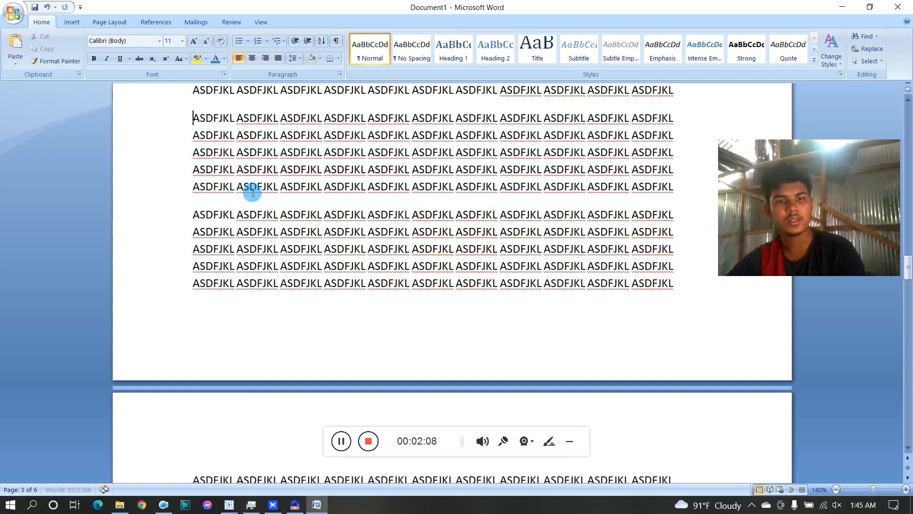
- Undo the paragraph cut and cut the same paragraph again
{"action": "scroll", "coordinate": [253, 192], "scroll_direction": "up", "scroll_amount": 3}
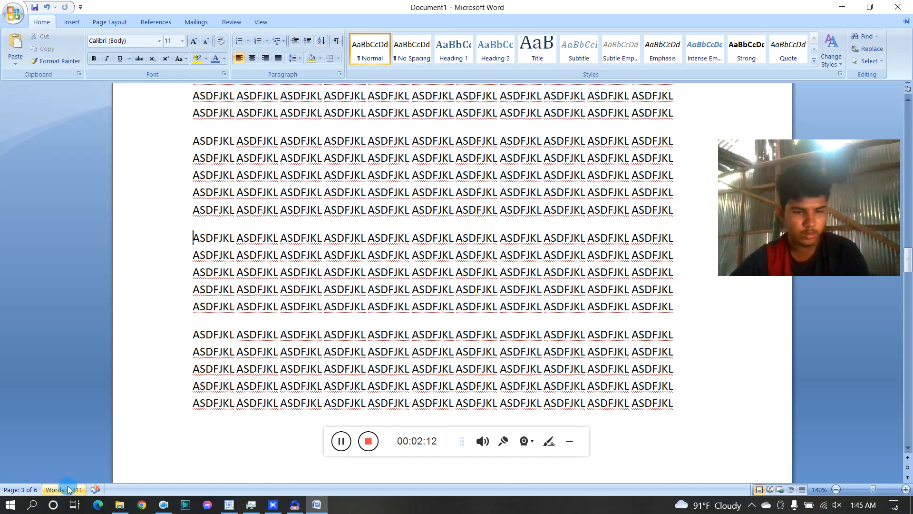
{"action": "key", "text": "ctrl+shift+Down"}
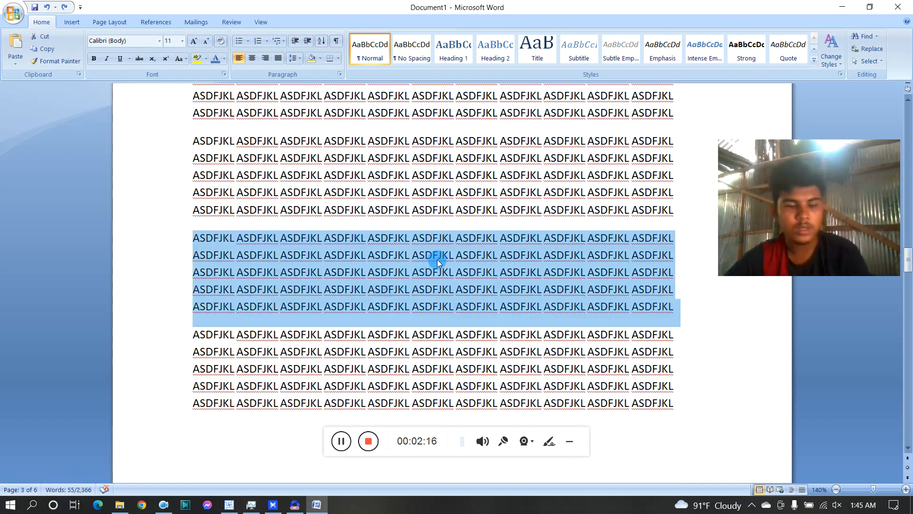
{"action": "key", "text": "Left"}
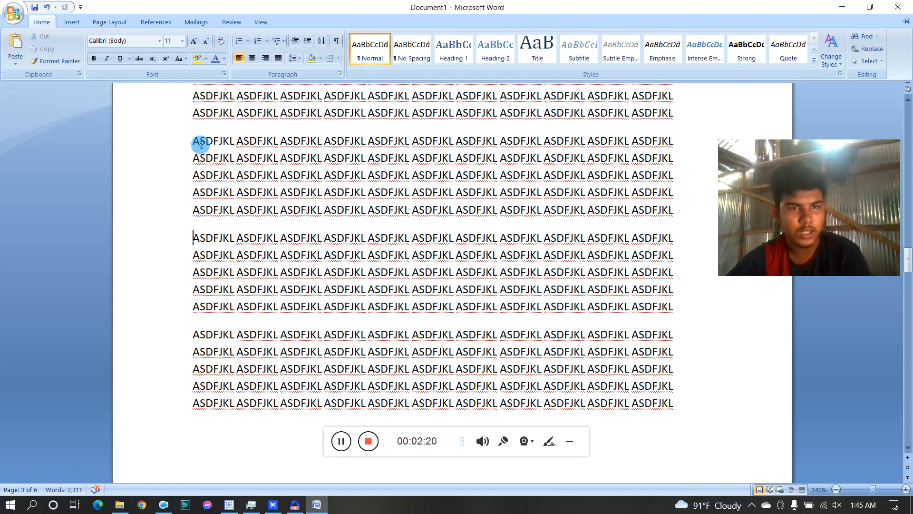
- Cut the five-line paragraph just above the insertion point and paste it before the first line of page 3
{"action": "left_click_drag", "start_coordinate": [190, 143], "coordinate": [673, 205]}
{"action": "key", "text": "Delete"}
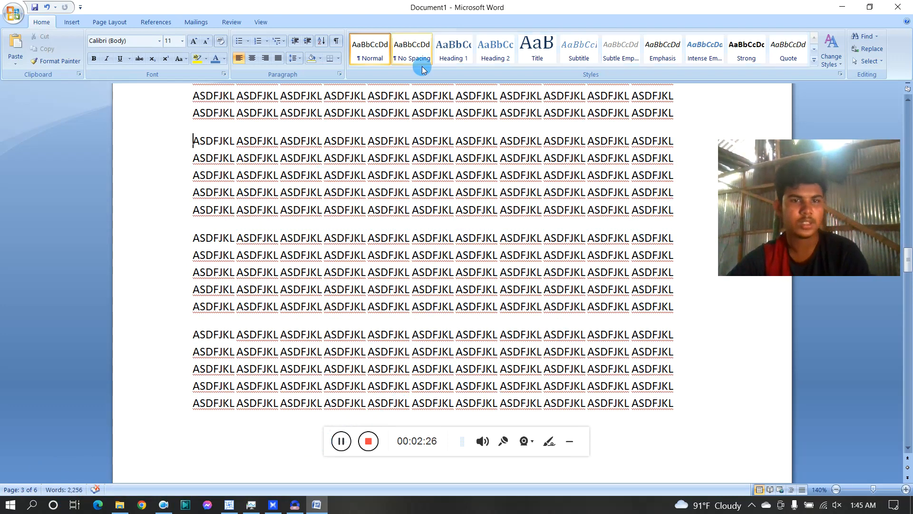
{"action": "scroll", "coordinate": [424, 118], "scroll_direction": "up", "scroll_amount": 3}
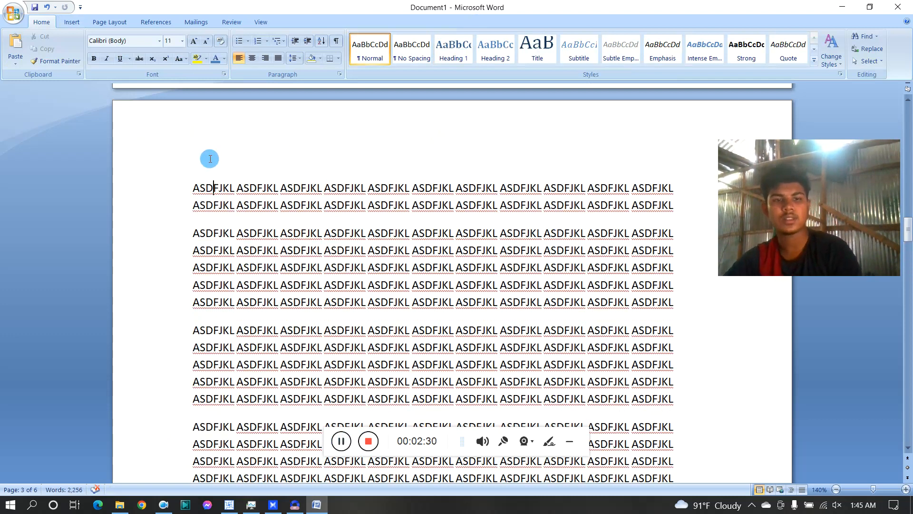
{"action": "left_click", "coordinate": [190, 177]}
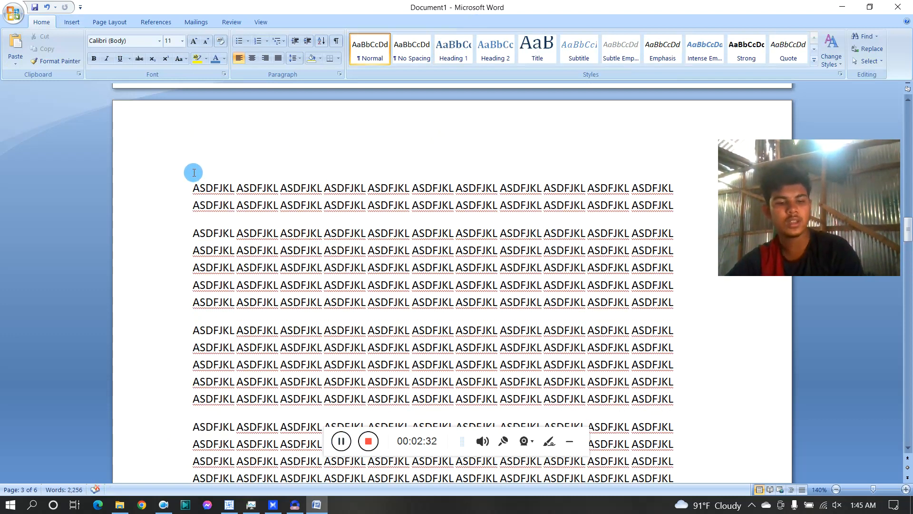
{"action": "key", "text": "ctrl+v"}
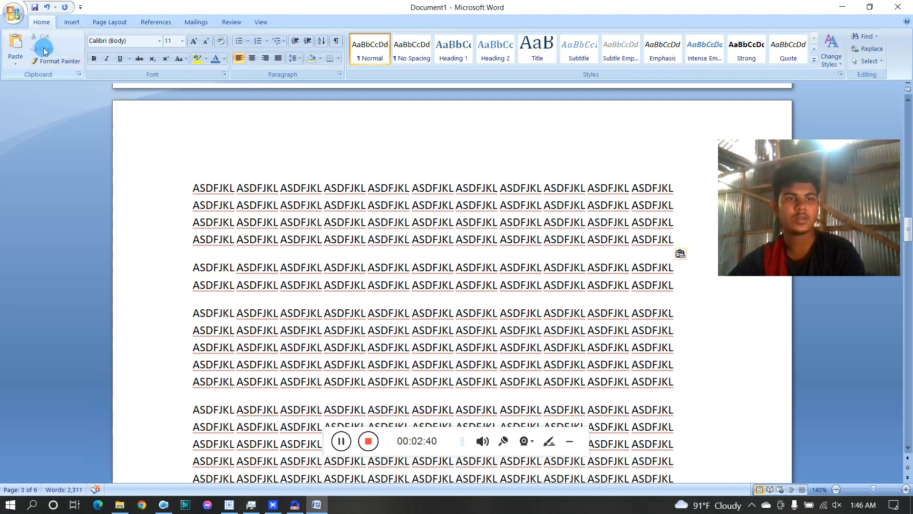
- Select all the text in the document and copy it, dismissing the spelling and grammar message
{"action": "scroll", "coordinate": [283, 165], "scroll_direction": "up", "scroll_amount": 20}
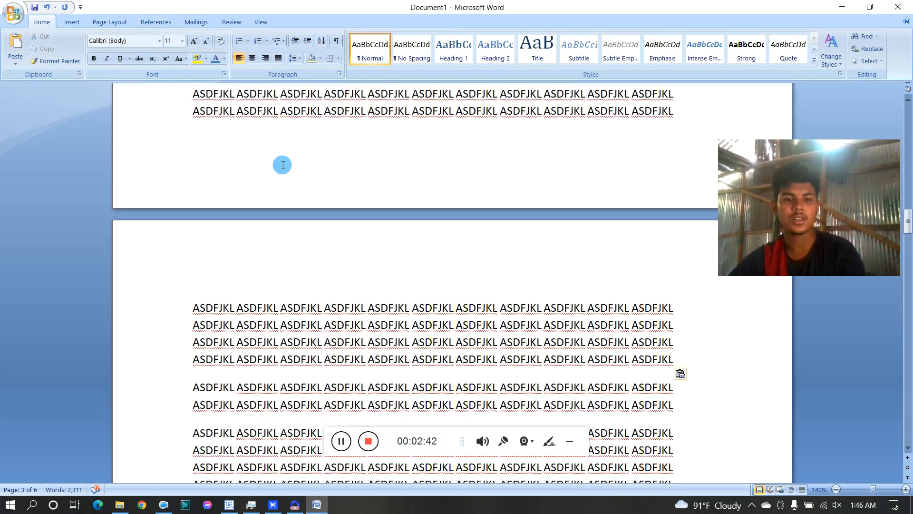
{"action": "scroll", "coordinate": [309, 129], "scroll_direction": "up", "scroll_amount": 2}
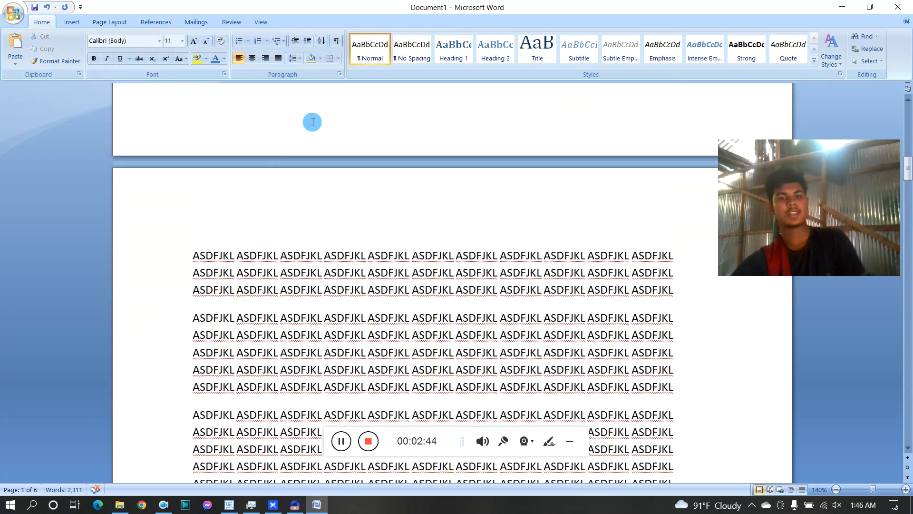
{"action": "scroll", "coordinate": [281, 190], "scroll_direction": "up", "scroll_amount": 4}
{"action": "left_click", "coordinate": [208, 109]}
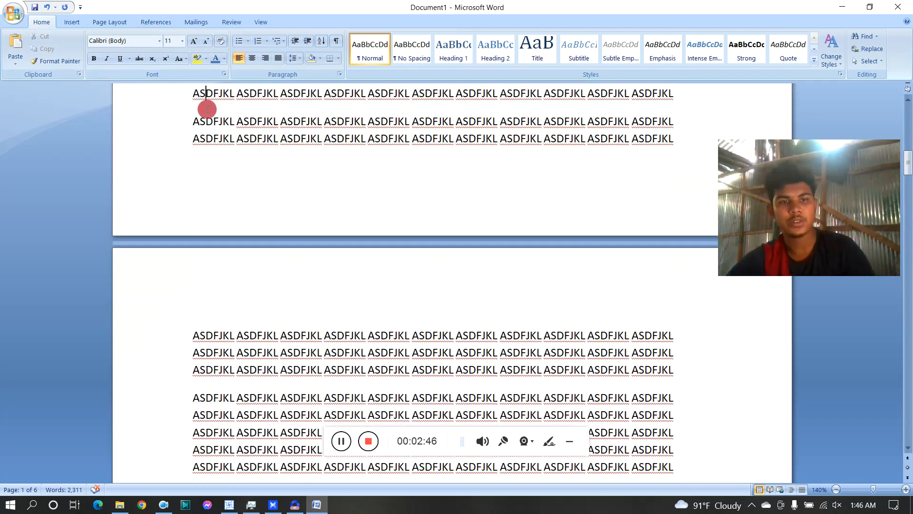
{"action": "left_click_drag", "start_coordinate": [207, 109], "coordinate": [667, 357]}
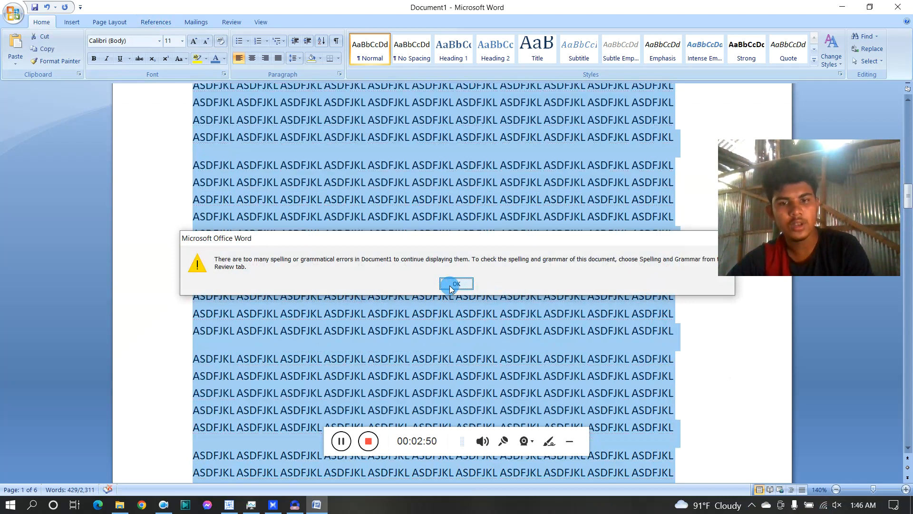
{"action": "left_click", "coordinate": [452, 284]}
{"action": "left_click", "coordinate": [366, 222]}
{"action": "key", "text": "ctrl+a"}
{"action": "key", "text": "ctrl+c"}
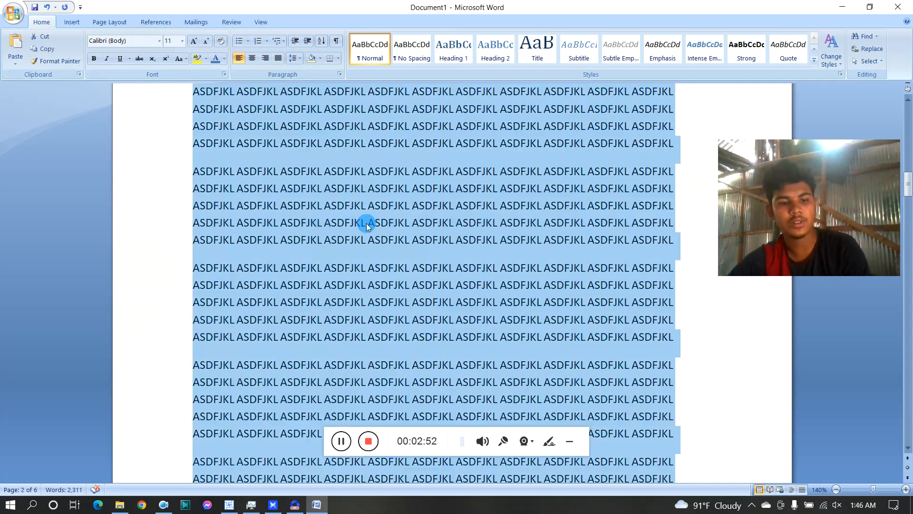
- Remove all the text from the document and paste the full text back in
{"action": "scroll", "coordinate": [366, 224], "scroll_direction": "down", "scroll_amount": 1}
{"action": "left_click", "coordinate": [368, 222]}
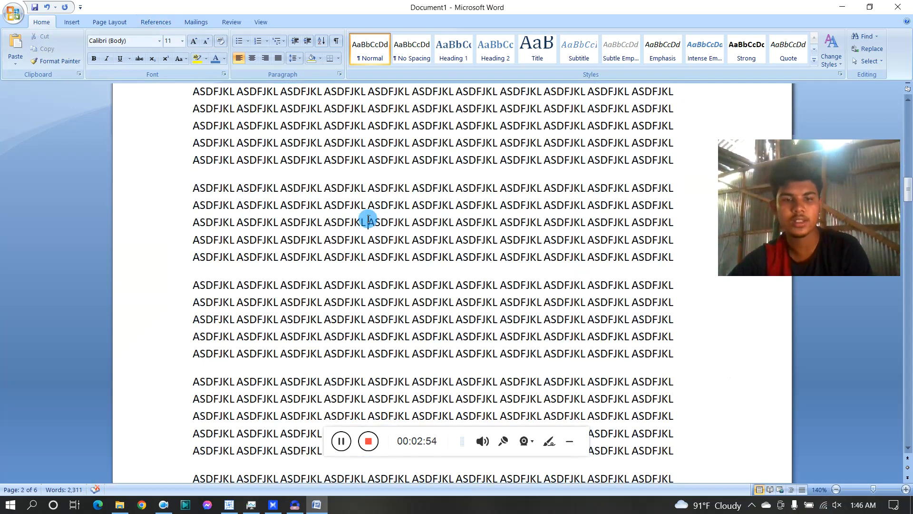
{"action": "key", "text": "ctrl+a"}
{"action": "key", "text": "Delete"}
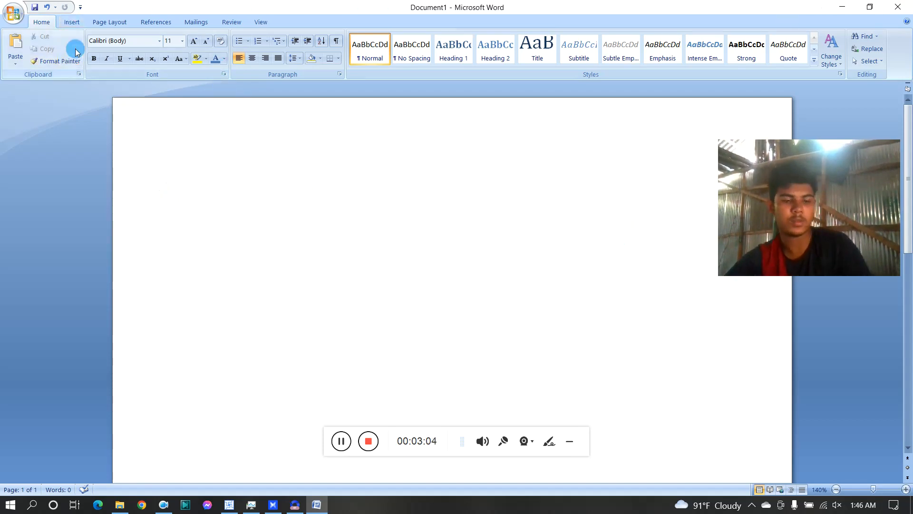
{"action": "key", "text": "ctrl+v"}
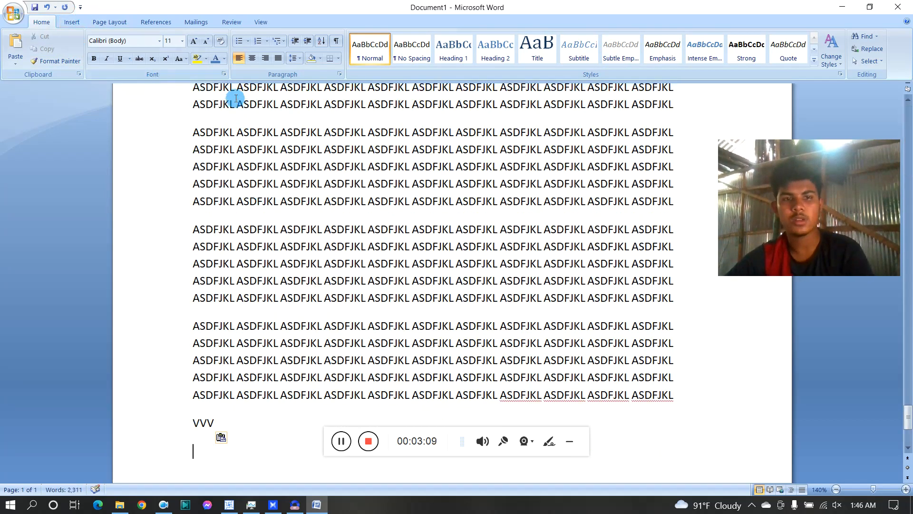
- Select only the fourth line of a five-line paragraph on page 5
{"action": "scroll", "coordinate": [246, 153], "scroll_direction": "up", "scroll_amount": 8}
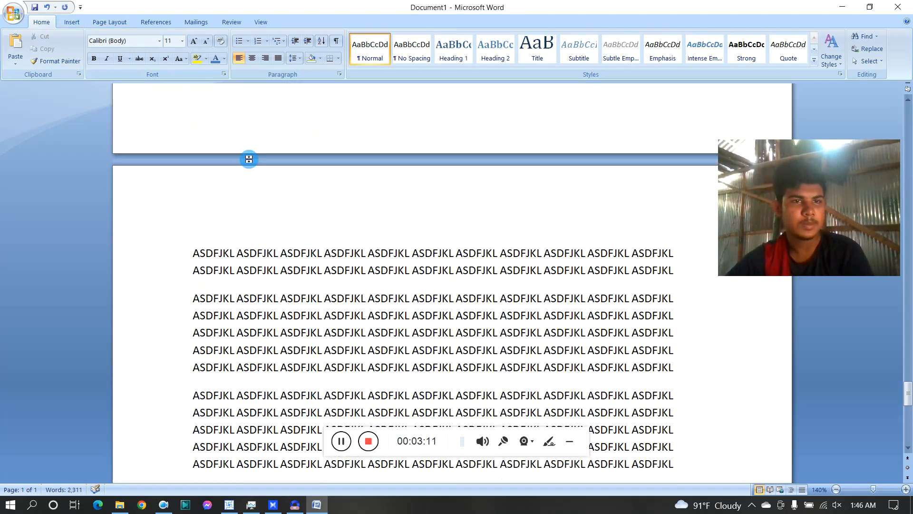
{"action": "scroll", "coordinate": [248, 160], "scroll_direction": "up", "scroll_amount": 4}
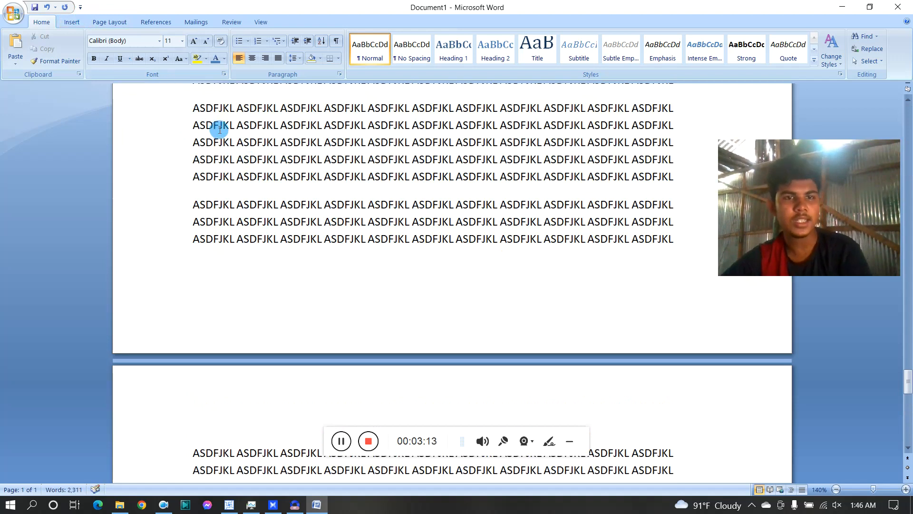
{"action": "scroll", "coordinate": [214, 127], "scroll_direction": "up", "scroll_amount": 8}
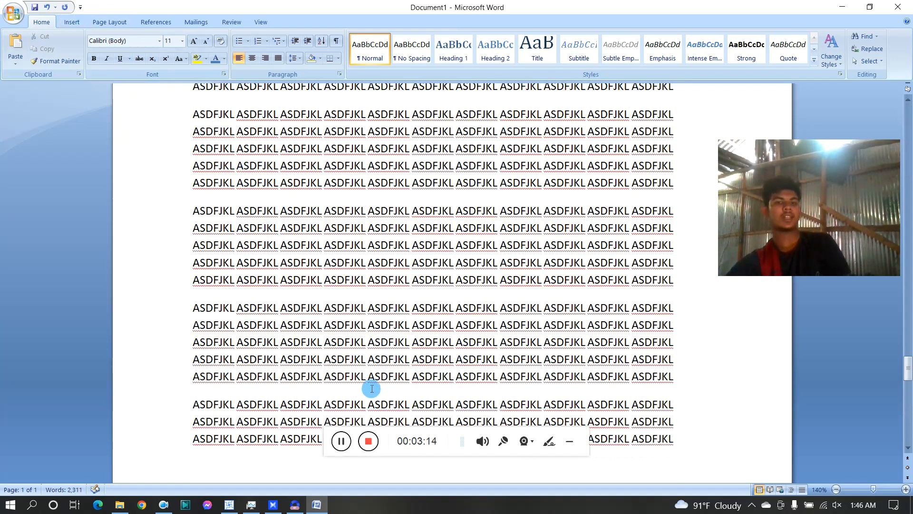
{"action": "scroll", "coordinate": [372, 388], "scroll_direction": "up", "scroll_amount": 4}
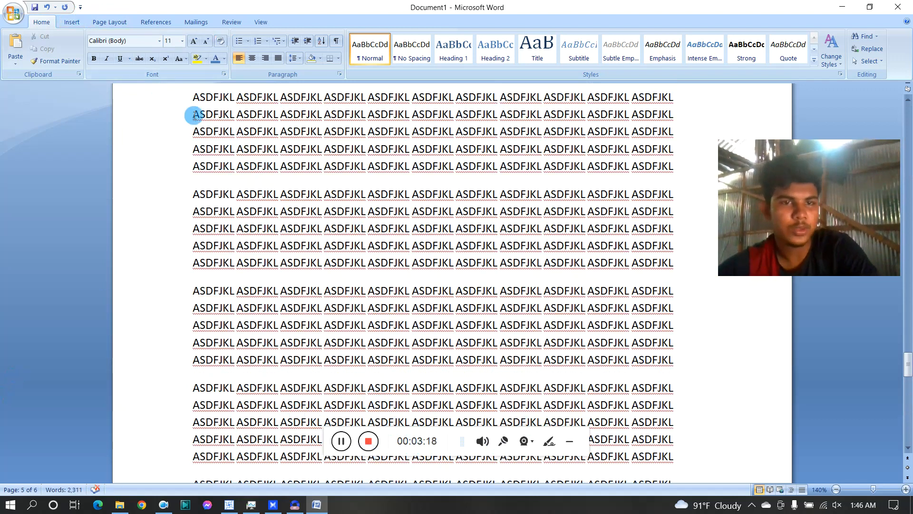
{"action": "left_click_drag", "start_coordinate": [195, 119], "coordinate": [685, 135]}
{"action": "left_click_drag", "start_coordinate": [687, 135], "coordinate": [669, 151]}
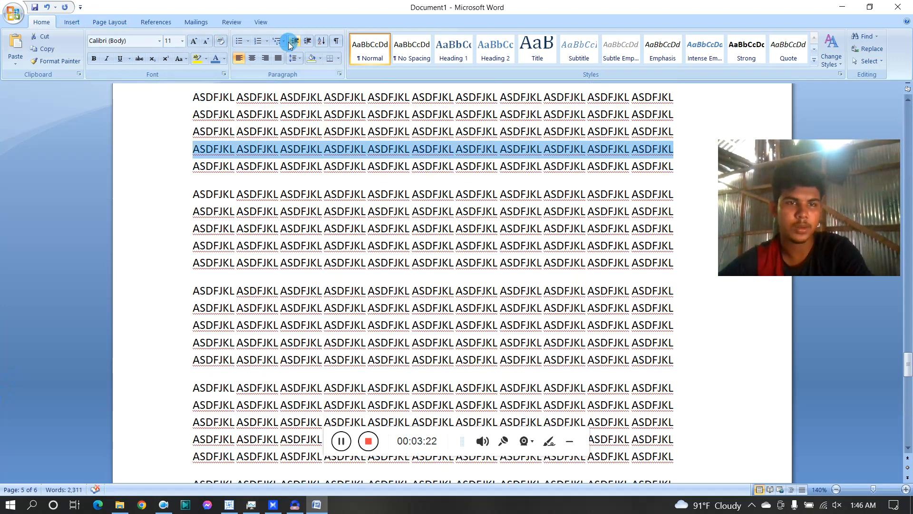
- Shrink the selected line's font size step by step to 8
{"action": "left_click", "coordinate": [176, 44]}
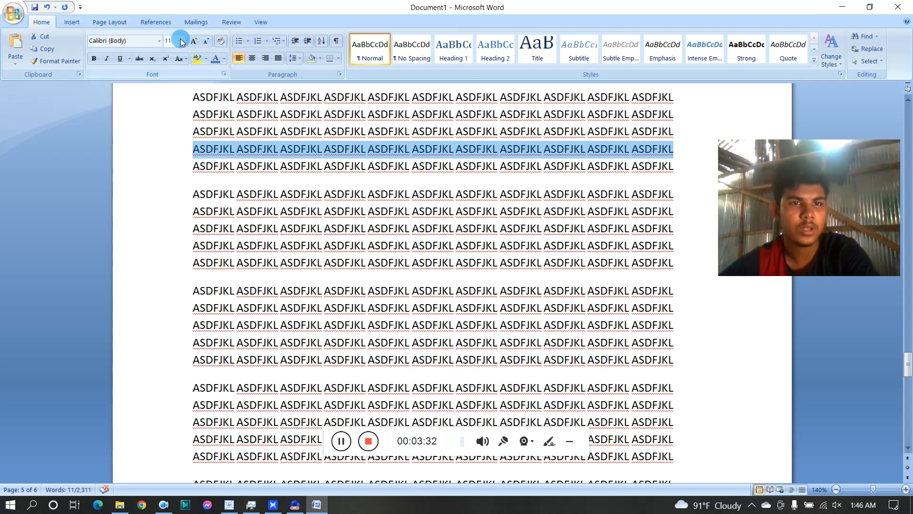
{"action": "left_click", "coordinate": [206, 42]}
{"action": "left_click", "coordinate": [206, 42]}
{"action": "left_click", "coordinate": [206, 42]}
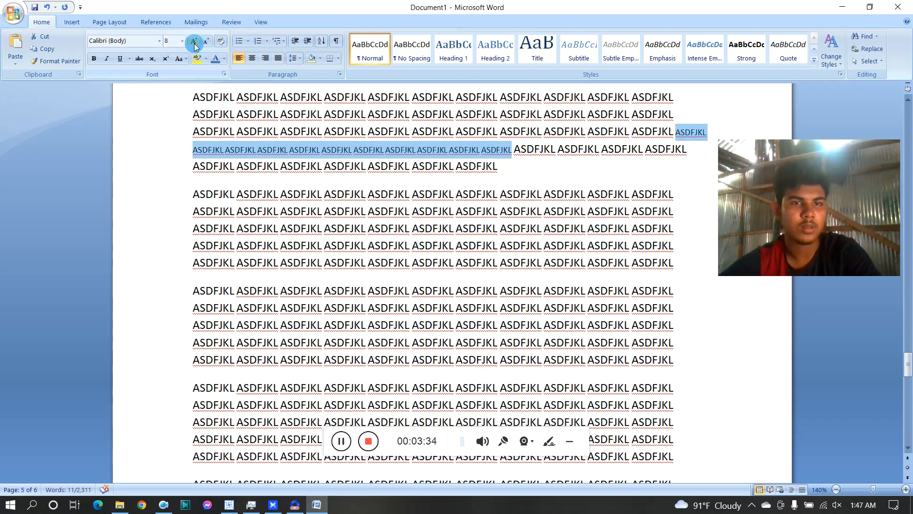
- Grow the selected line's font size step by step to 12 and bring it back to 11
{"action": "left_click", "coordinate": [194, 43]}
{"action": "left_click", "coordinate": [194, 43]}
{"action": "left_click", "coordinate": [194, 43]}
{"action": "left_click", "coordinate": [194, 43]}
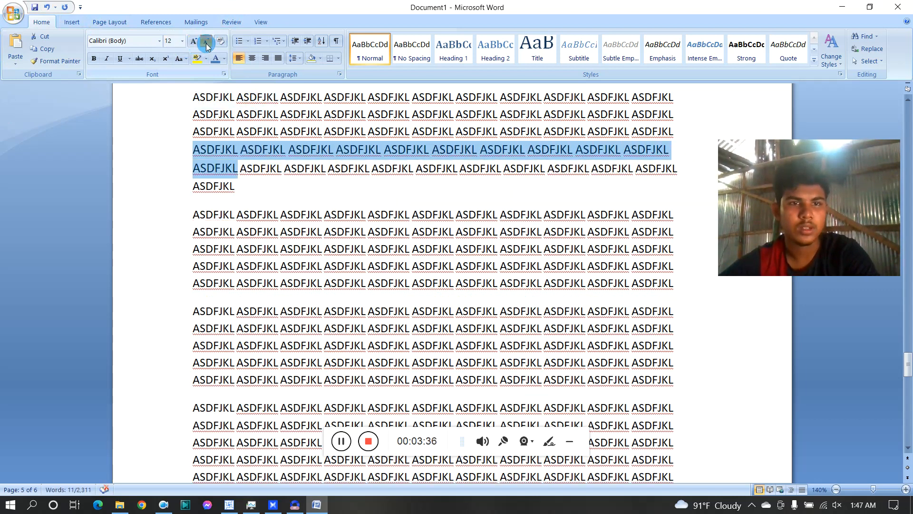
{"action": "left_click", "coordinate": [206, 43]}
{"action": "left_click", "coordinate": [206, 43]}
{"action": "left_click", "coordinate": [191, 41]}
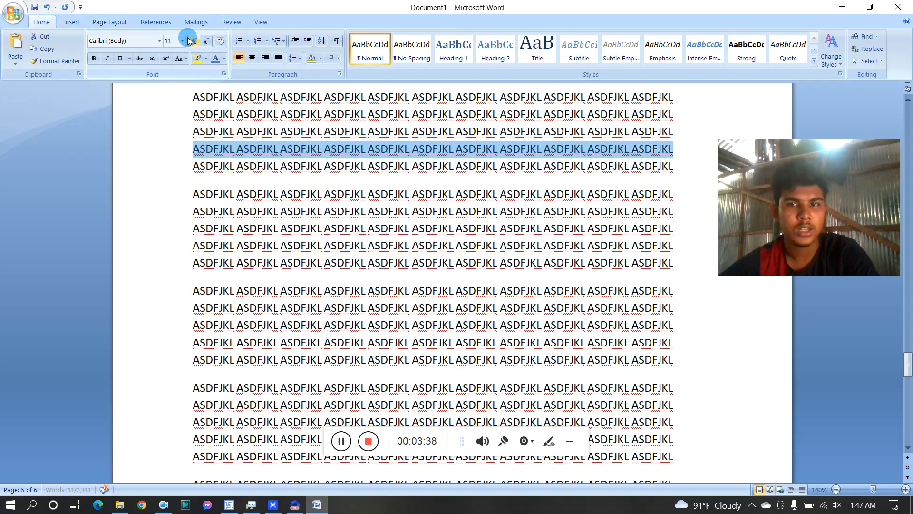
- Browse the available fonts and change the selected line's font to Forte
{"action": "left_click", "coordinate": [158, 41]}
{"action": "scroll", "coordinate": [152, 124], "scroll_direction": "down", "scroll_amount": 10}
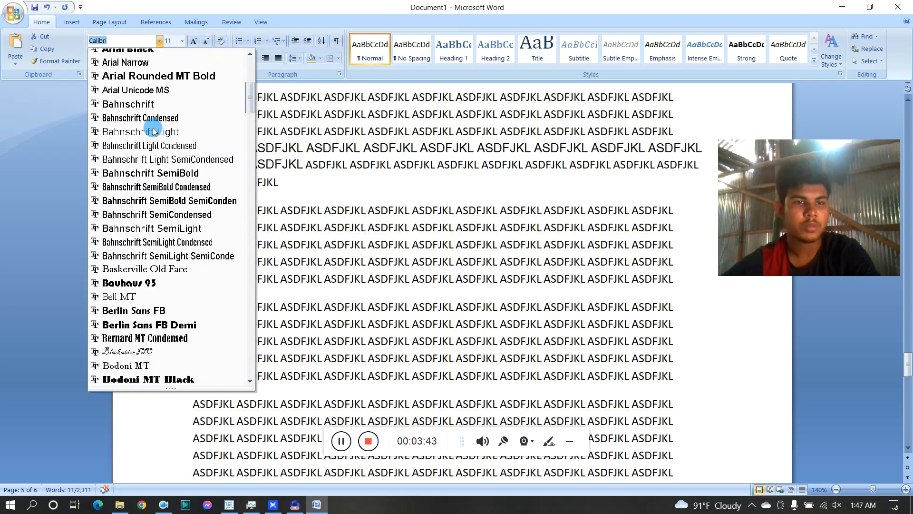
{"action": "scroll", "coordinate": [153, 132], "scroll_direction": "down", "scroll_amount": 4}
{"action": "scroll", "coordinate": [137, 224], "scroll_direction": "down", "scroll_amount": 3}
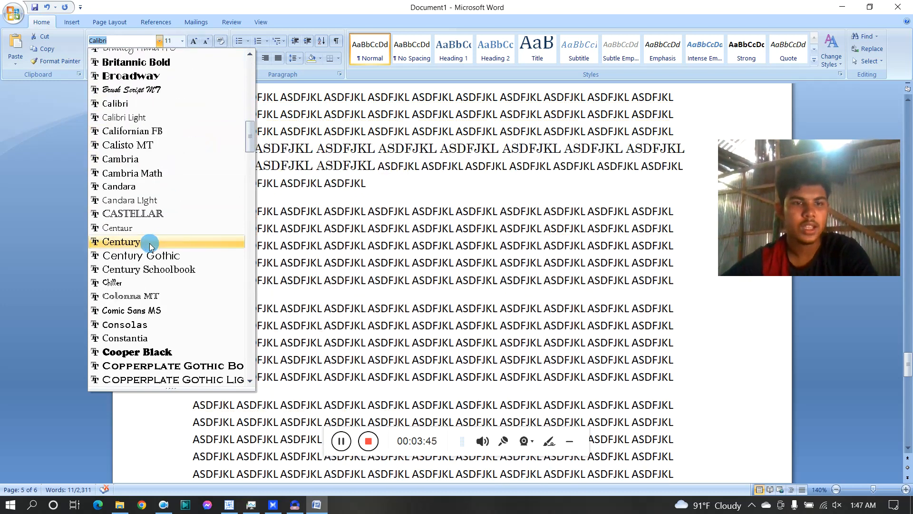
{"action": "scroll", "coordinate": [153, 376], "scroll_direction": "down", "scroll_amount": 3}
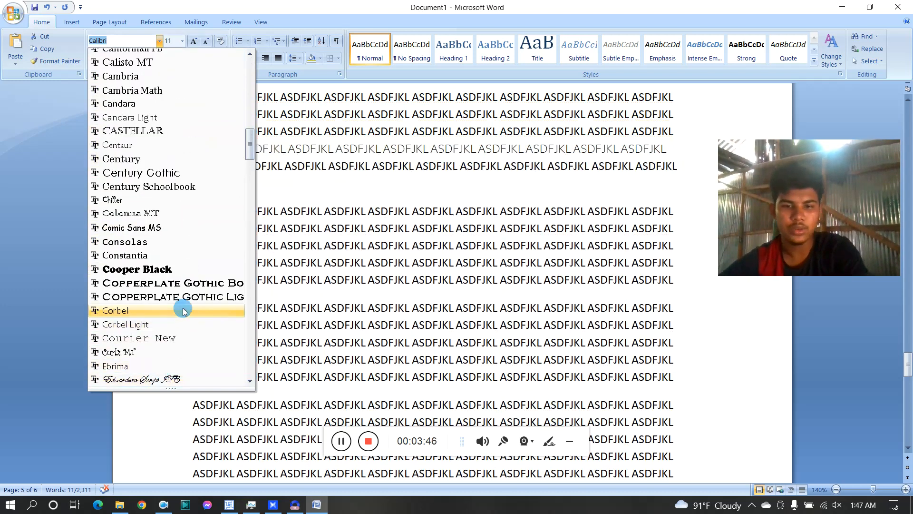
{"action": "scroll", "coordinate": [183, 311], "scroll_direction": "down", "scroll_amount": 5}
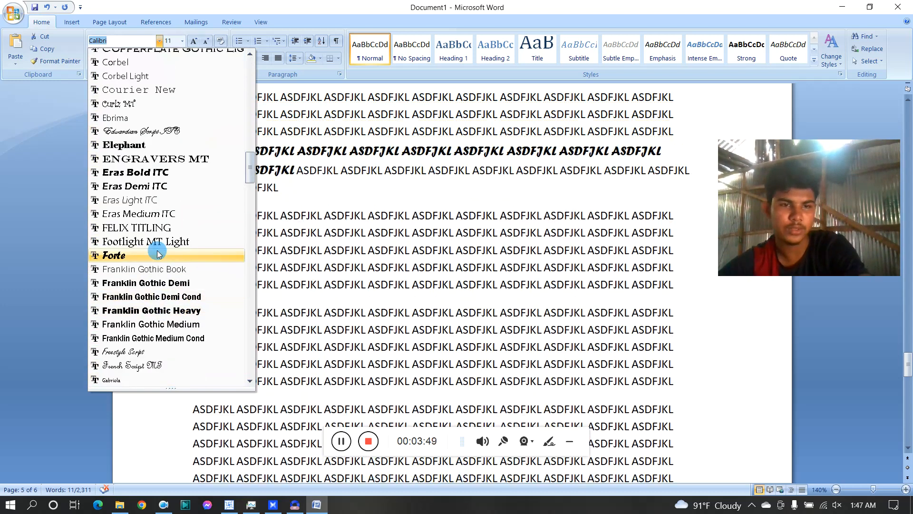
{"action": "left_click", "coordinate": [155, 253]}
- Select the entire paragraph containing the Forte text, make it bold and clear the selection
{"action": "triple_click", "coordinate": [250, 182]}
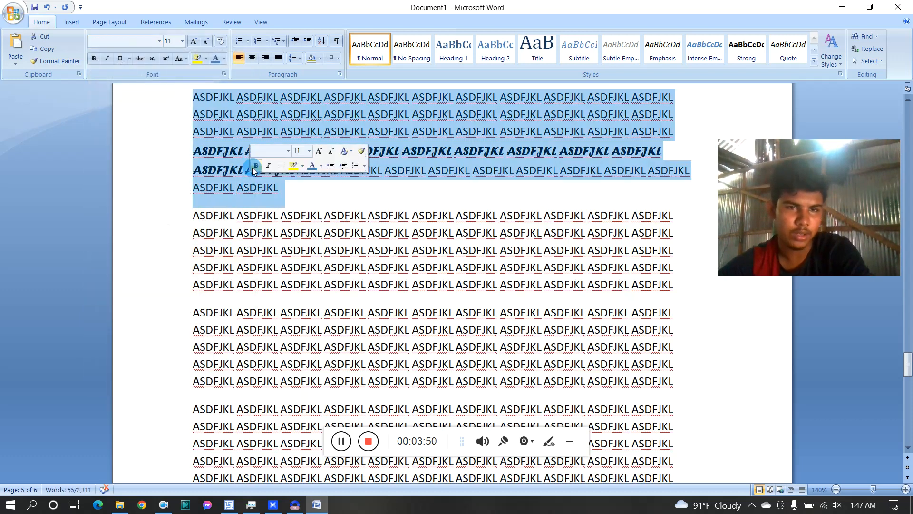
{"action": "left_click", "coordinate": [252, 167]}
{"action": "left_click", "coordinate": [224, 172]}
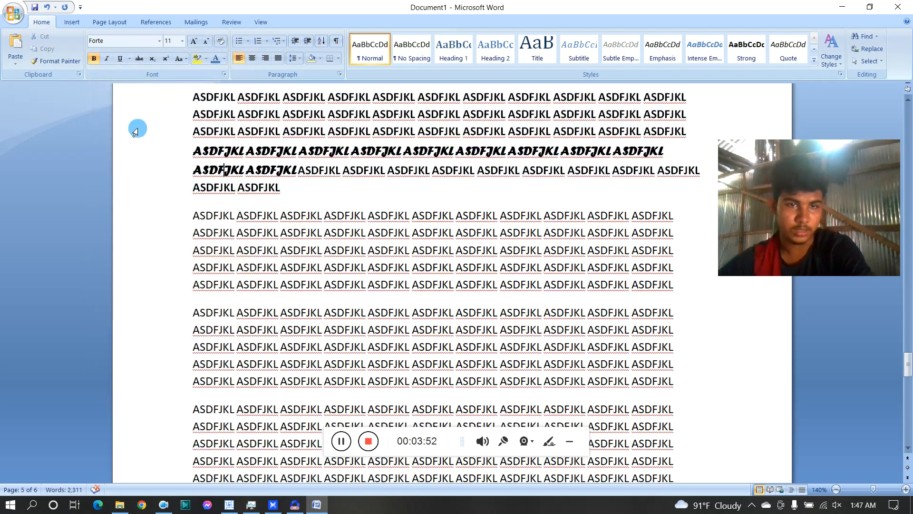
{"action": "scroll", "coordinate": [213, 140], "scroll_direction": "up", "scroll_amount": 2}
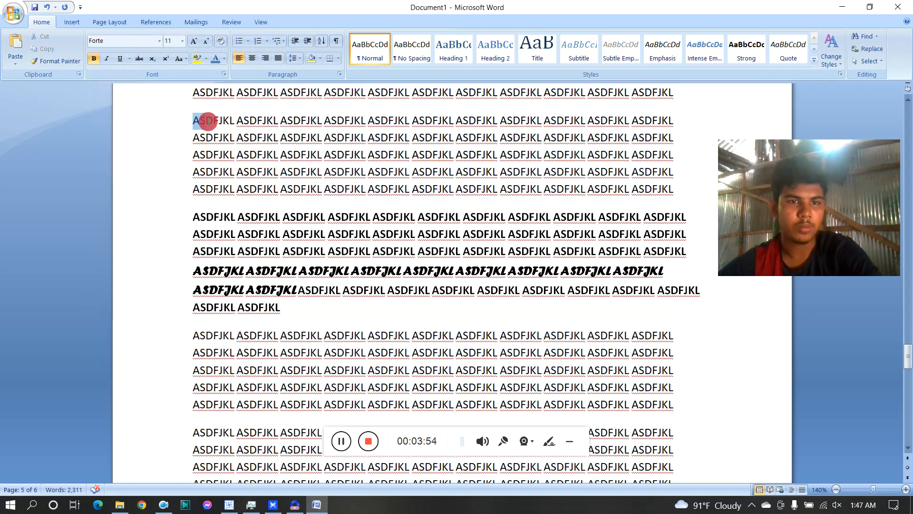
{"action": "left_click_drag", "start_coordinate": [208, 122], "coordinate": [730, 197]}
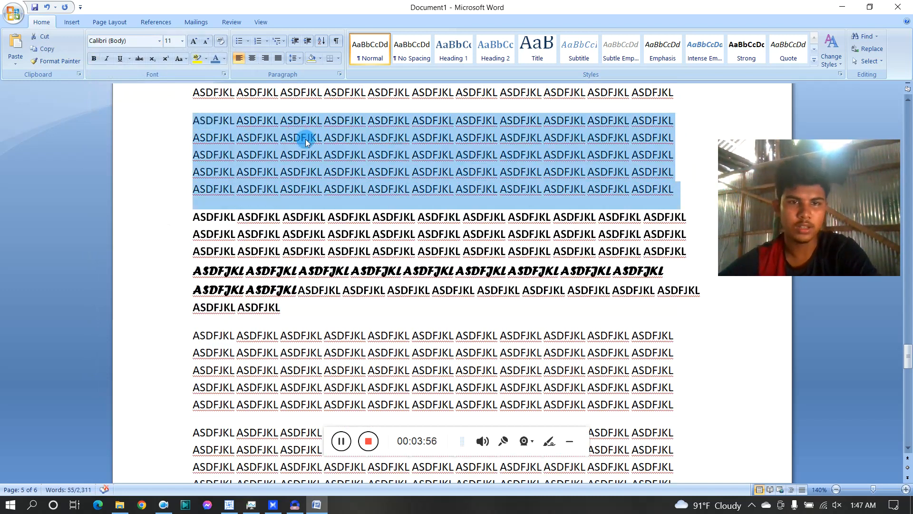
{"action": "left_click", "coordinate": [252, 125]}
- Enlarge only the first letter A of the document's first line in repeated font size increments, and clear the selection
{"action": "scroll", "coordinate": [205, 123], "scroll_direction": "up", "scroll_amount": 10}
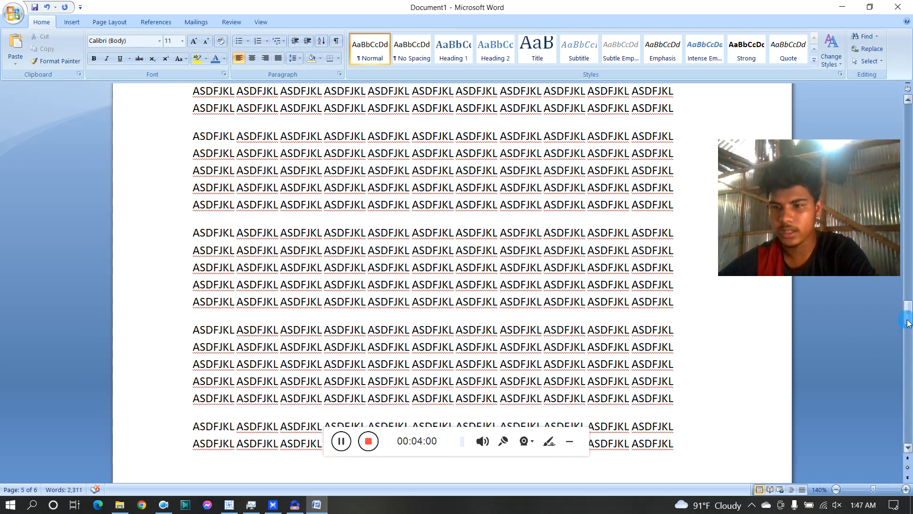
{"action": "left_click_drag", "start_coordinate": [908, 322], "coordinate": [907, 115]}
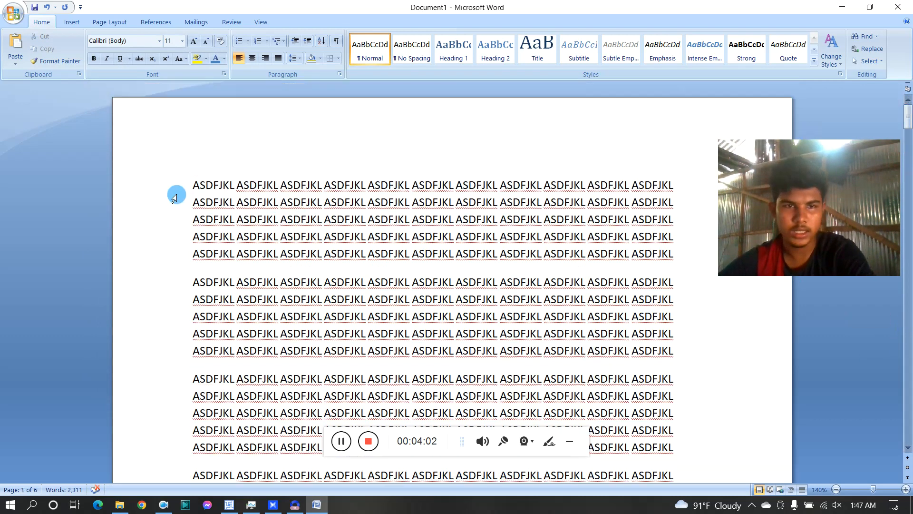
{"action": "left_click_drag", "start_coordinate": [193, 181], "coordinate": [224, 181]}
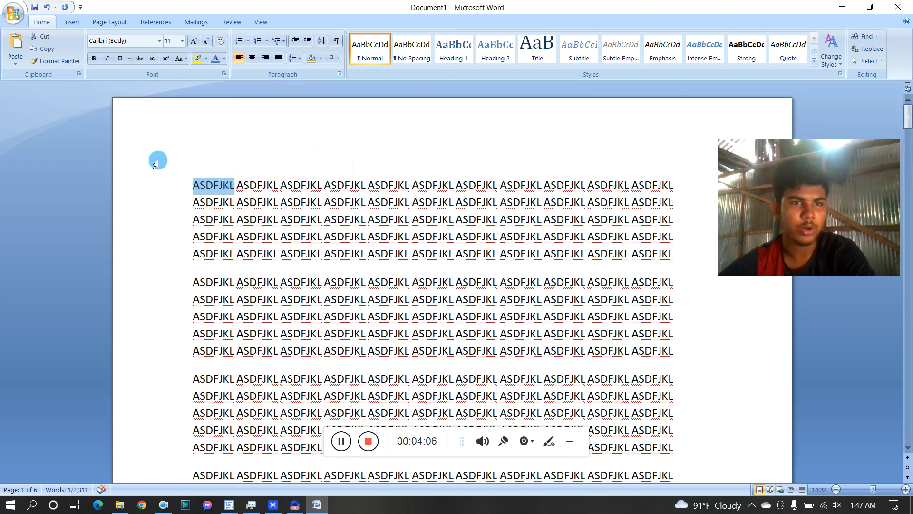
{"action": "left_click", "coordinate": [201, 189]}
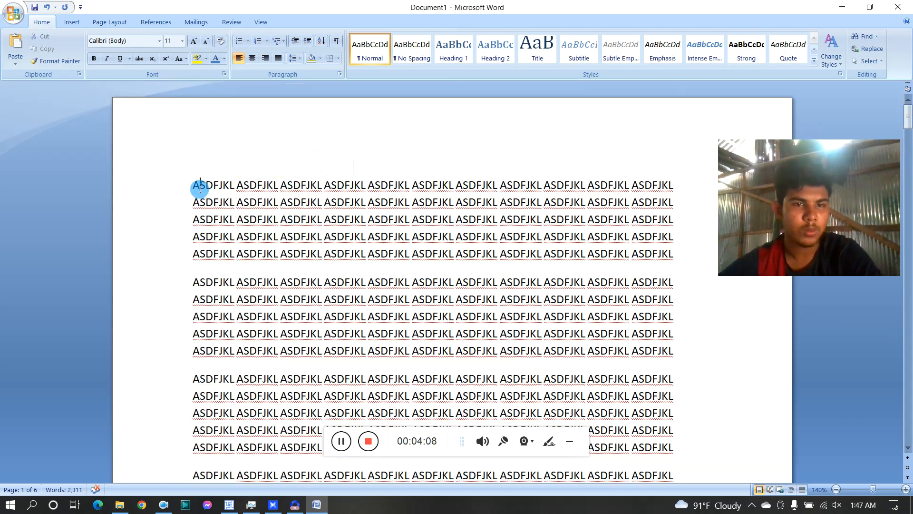
{"action": "left_click_drag", "start_coordinate": [189, 187], "coordinate": [189, 186]}
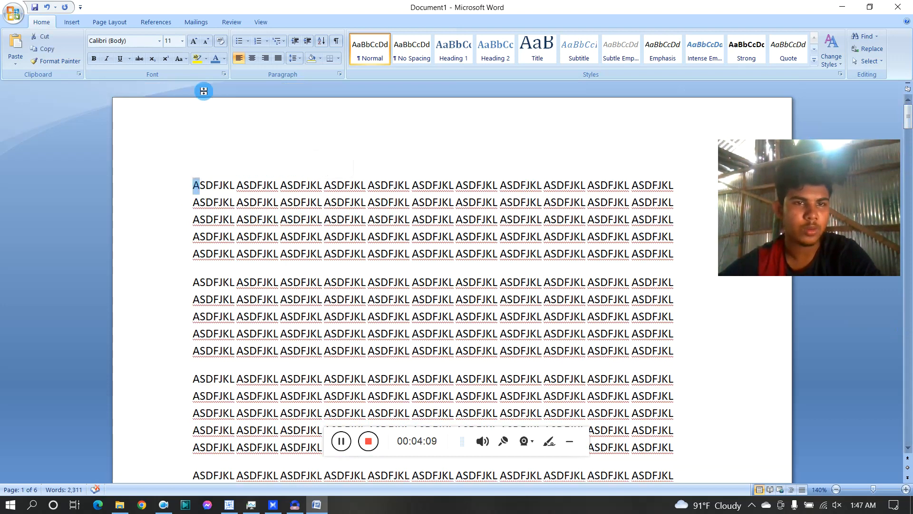
{"action": "left_click", "coordinate": [193, 41]}
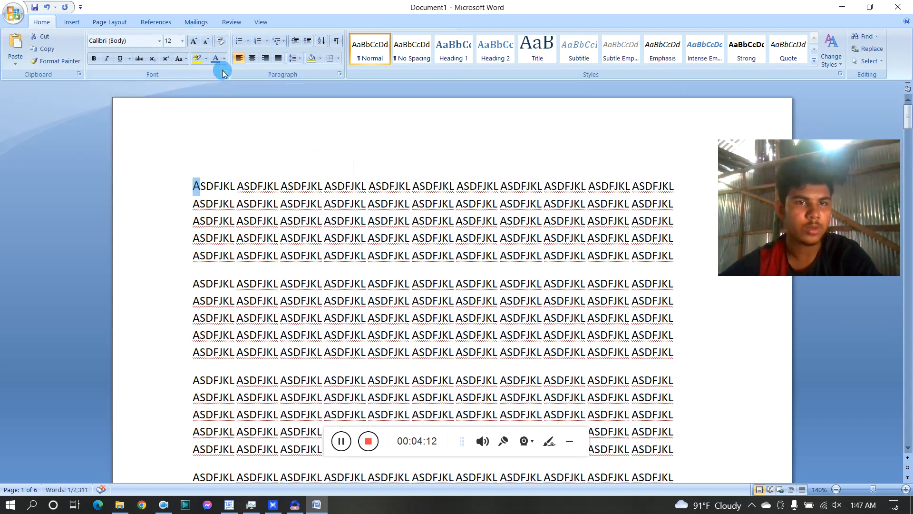
{"action": "left_click", "coordinate": [193, 40]}
{"action": "left_click", "coordinate": [192, 41]}
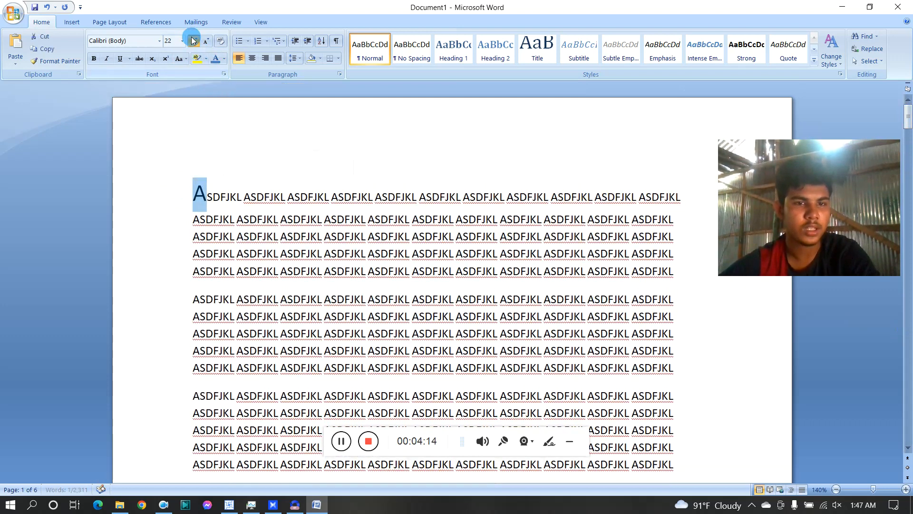
{"action": "left_click", "coordinate": [193, 41]}
{"action": "left_click", "coordinate": [192, 41]}
{"action": "left_click", "coordinate": [193, 41]}
{"action": "left_click", "coordinate": [257, 204]}
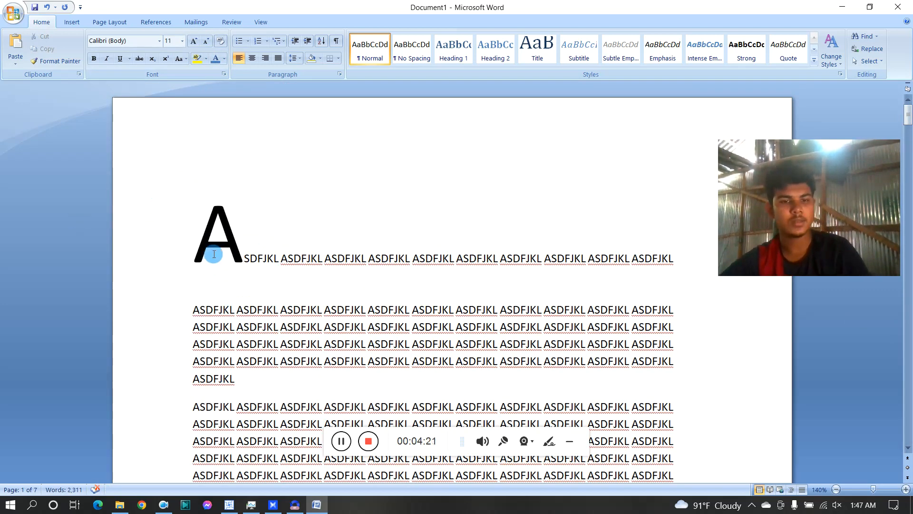
- Select the document's entire first line, including the enlarged A, and make it italic and bold
{"action": "left_click_drag", "start_coordinate": [210, 239], "coordinate": [648, 257]}
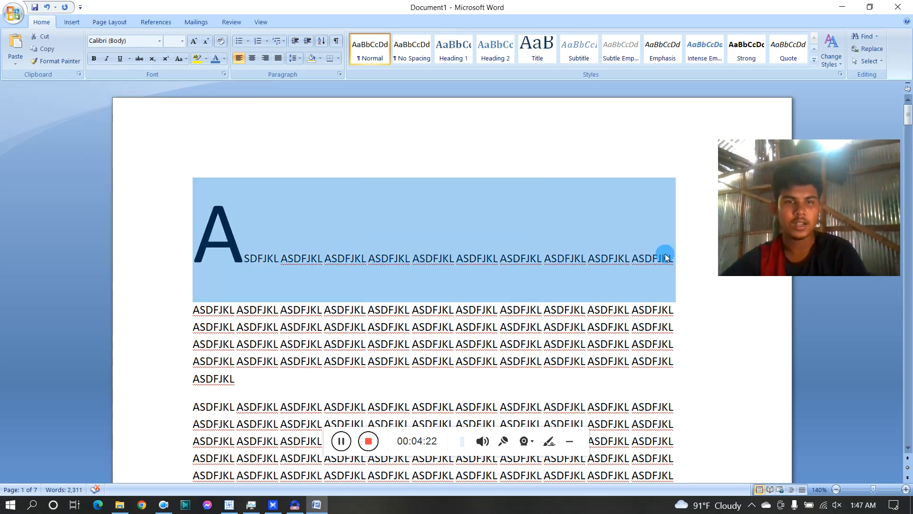
{"action": "left_click", "coordinate": [112, 58]}
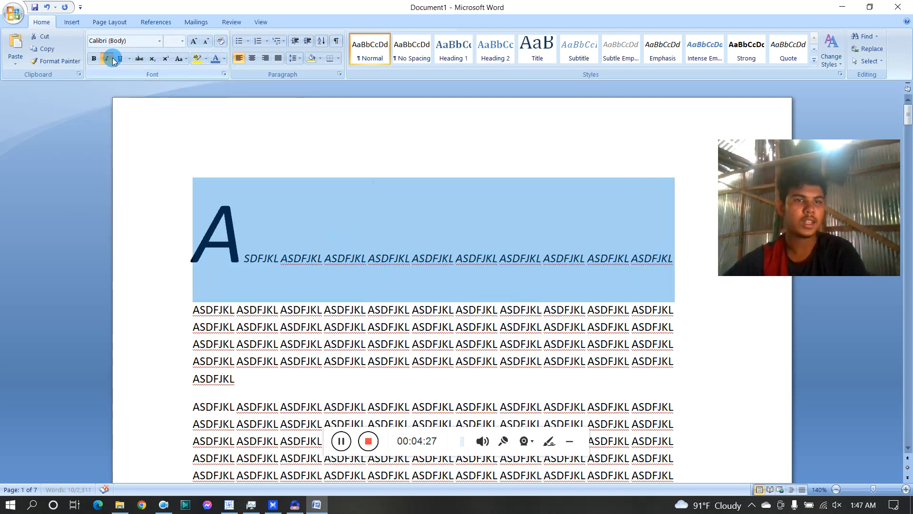
{"action": "left_click", "coordinate": [244, 244]}
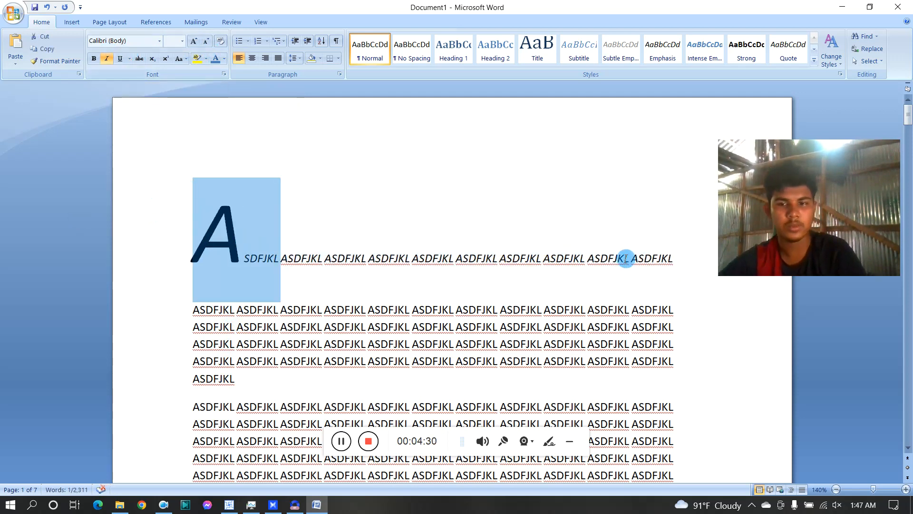
{"action": "left_click_drag", "start_coordinate": [677, 257], "coordinate": [246, 218]}
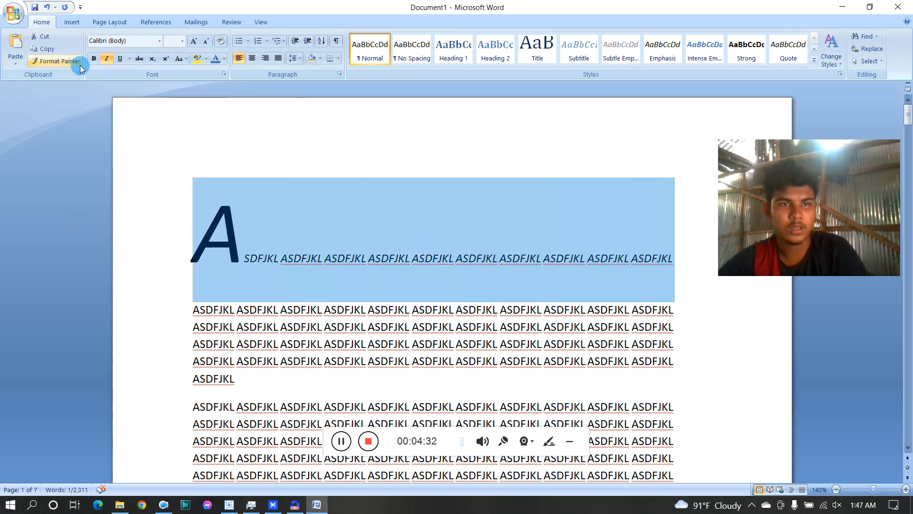
{"action": "left_click", "coordinate": [93, 59]}
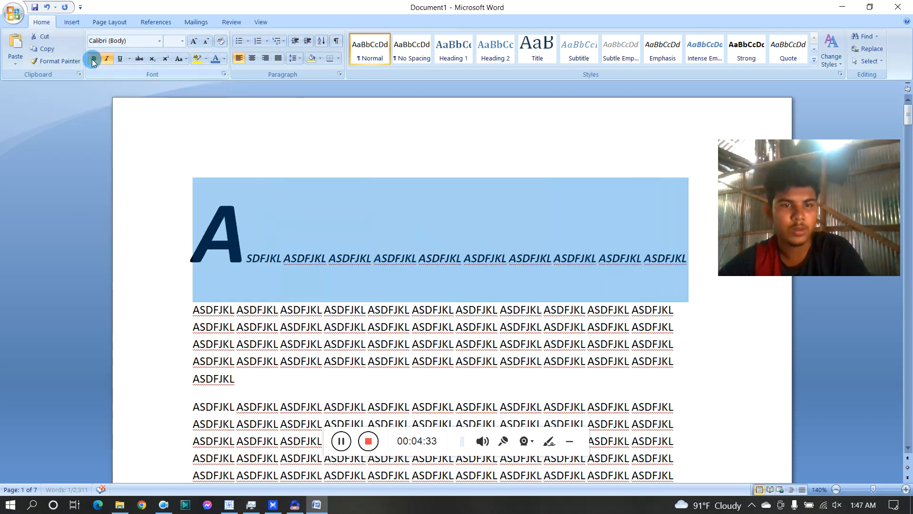
- Set the font size of the whole selected first line to 12
{"action": "left_click", "coordinate": [197, 43]}
{"action": "left_click", "coordinate": [204, 42]}
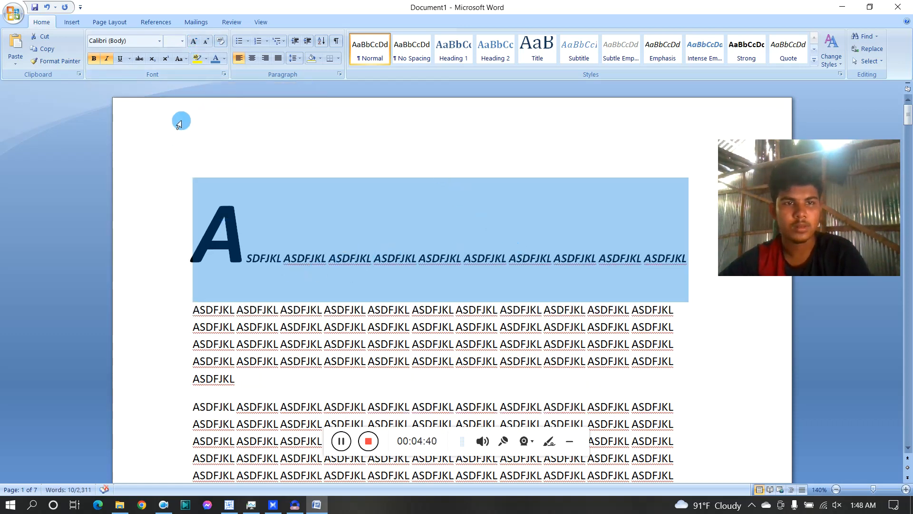
{"action": "left_click", "coordinate": [181, 42]}
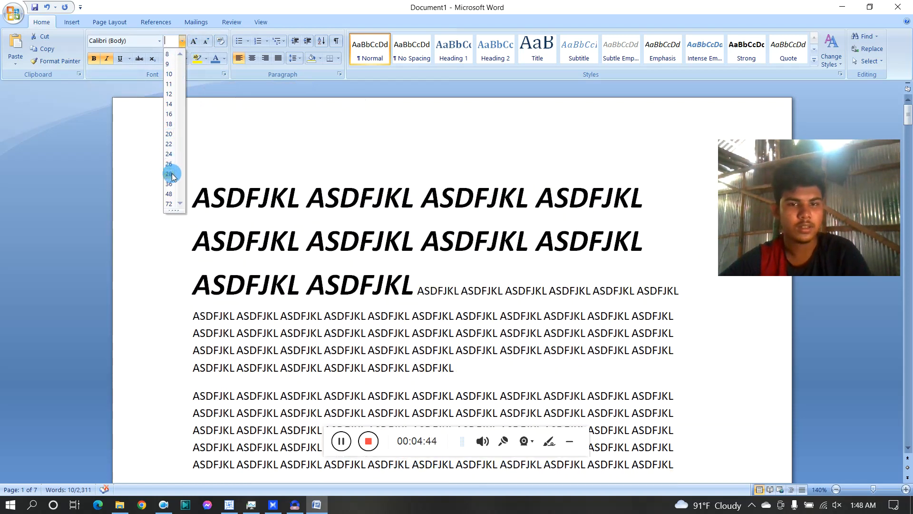
{"action": "left_click", "coordinate": [169, 95]}
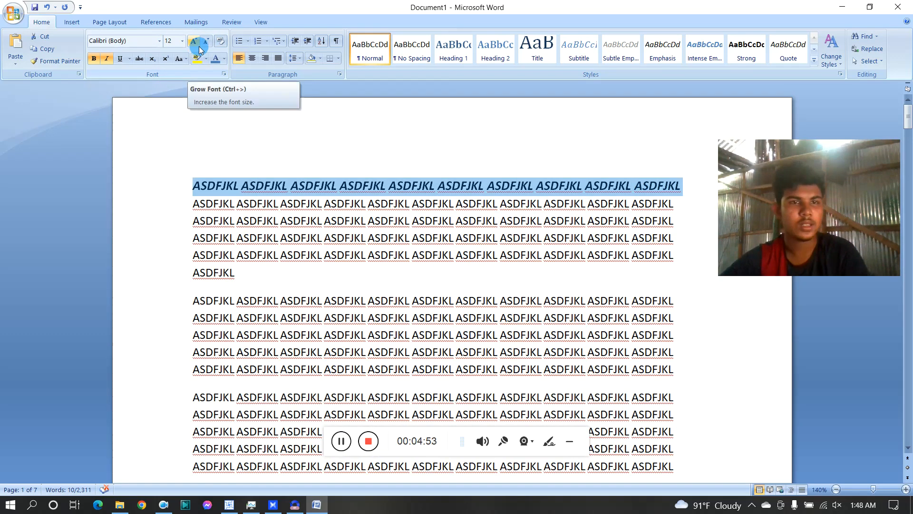
- Change the selected first line's font color to the standard red and clear the selection
{"action": "left_click", "coordinate": [223, 59]}
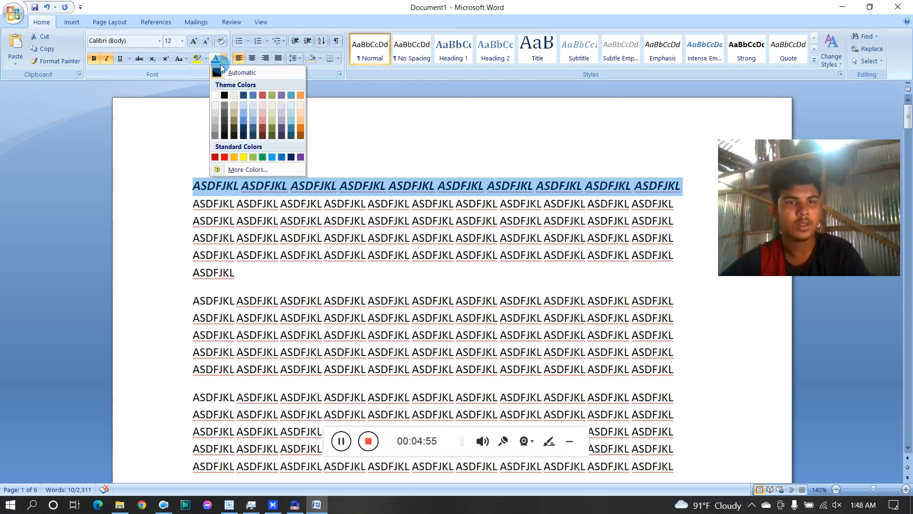
{"action": "left_click", "coordinate": [223, 158]}
{"action": "left_click", "coordinate": [228, 139]}
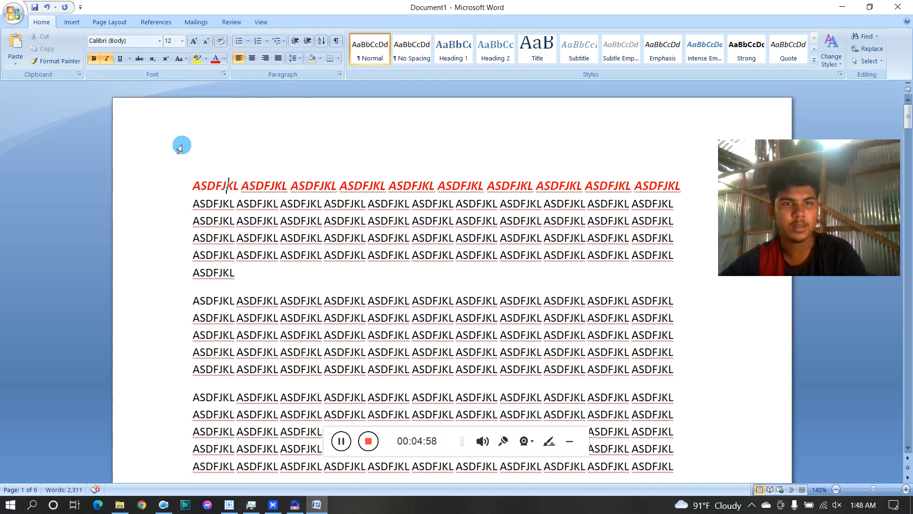
{"action": "left_click_drag", "start_coordinate": [190, 185], "coordinate": [238, 185]}
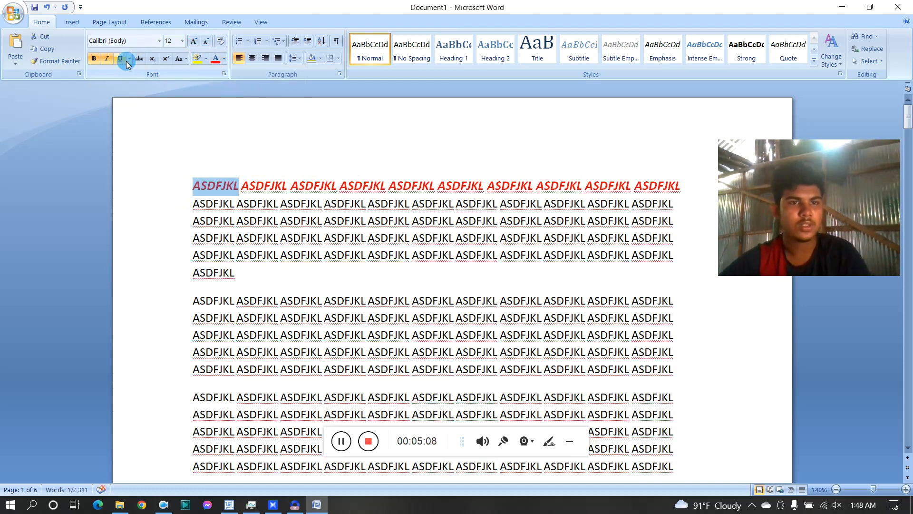
{"action": "left_click", "coordinate": [144, 61]}
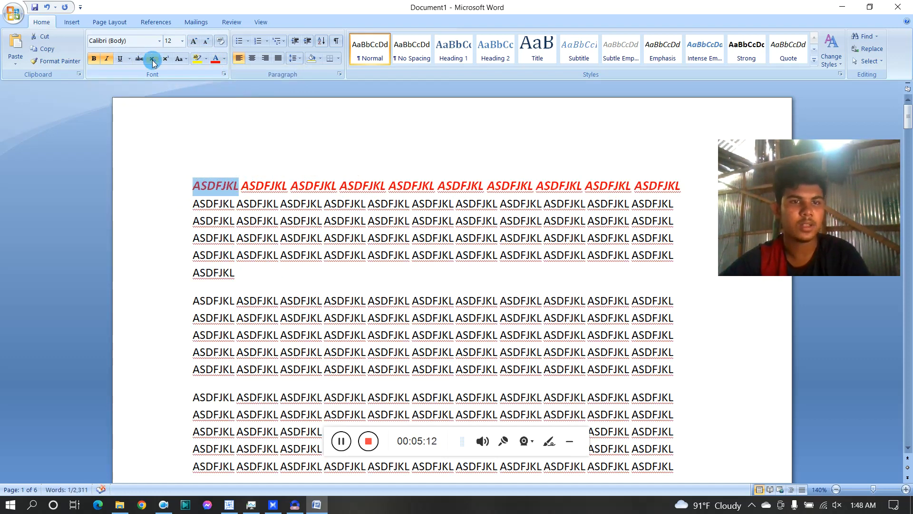
{"action": "left_click", "coordinate": [173, 90]}
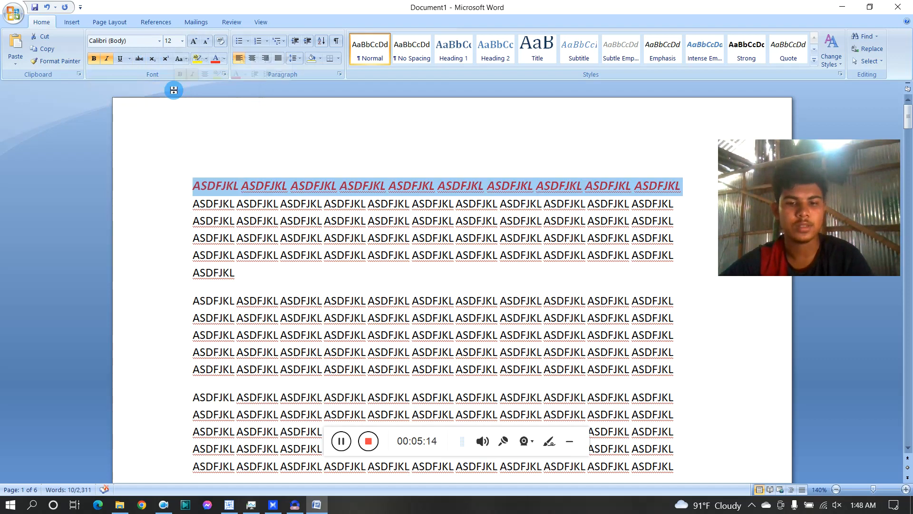
{"action": "left_click", "coordinate": [292, 185]}
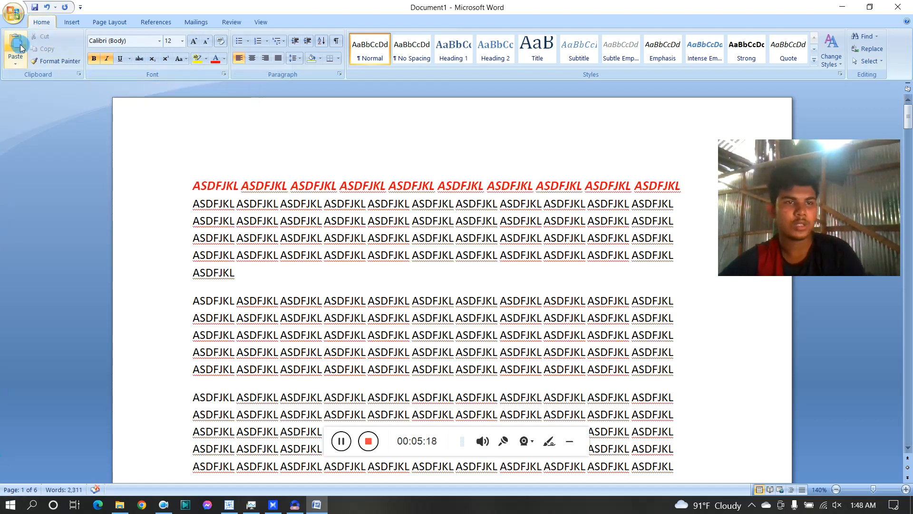
{"action": "left_click", "coordinate": [14, 13]}
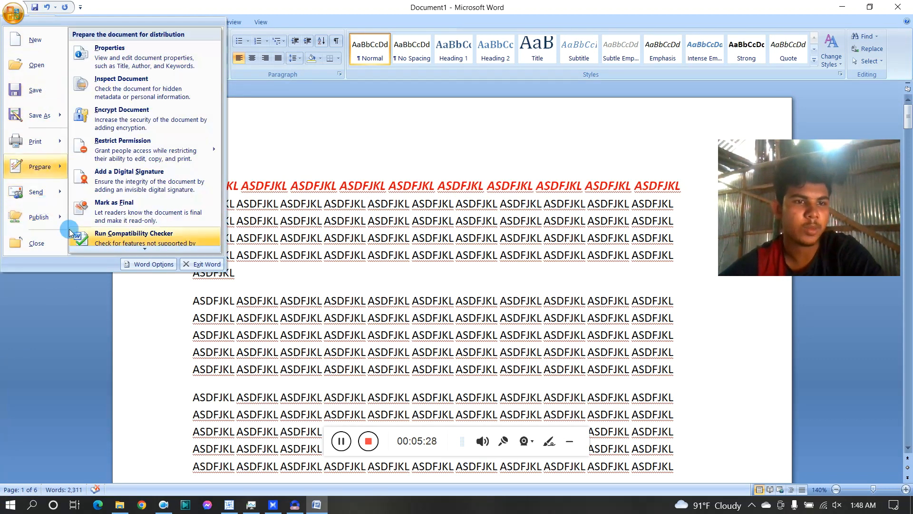
{"action": "left_click", "coordinate": [421, 146]}
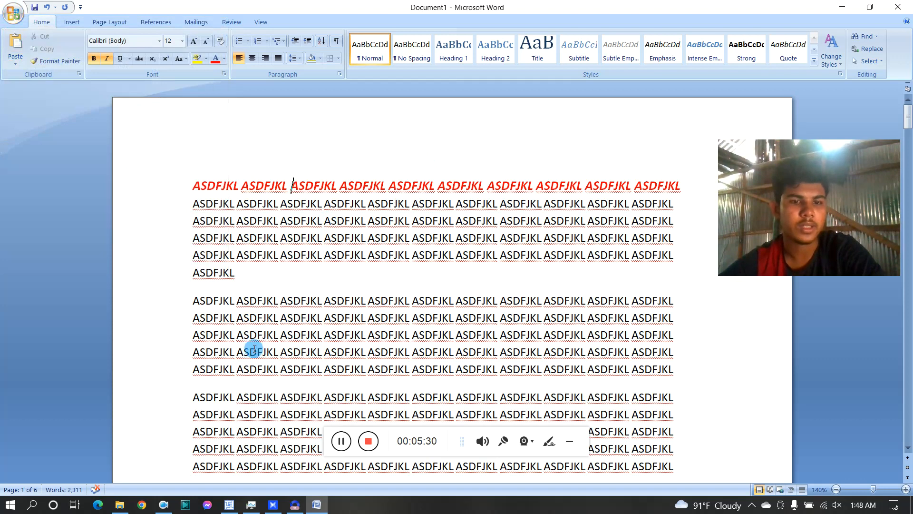
{"action": "left_click", "coordinate": [338, 445]}
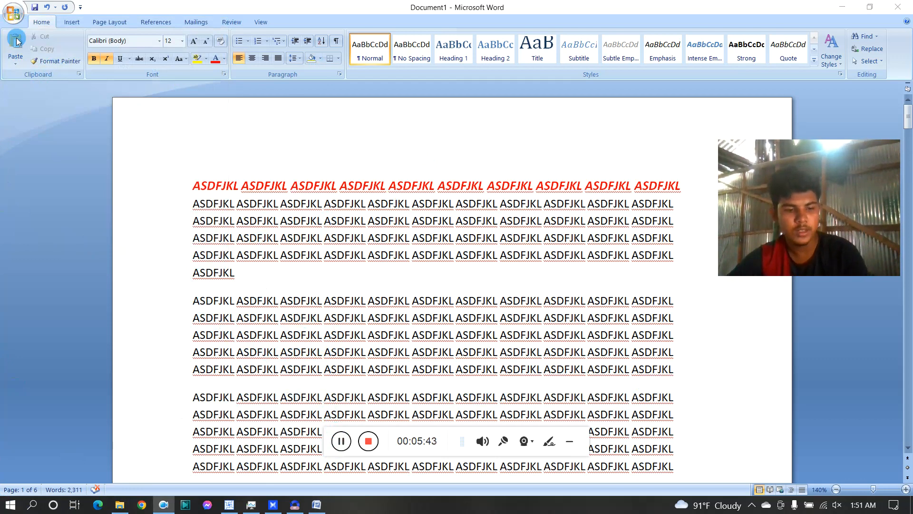
- Bring up the Save As dialog, examine its folders, file types and author field, and cancel without saving
{"action": "left_click", "coordinate": [4, 18]}
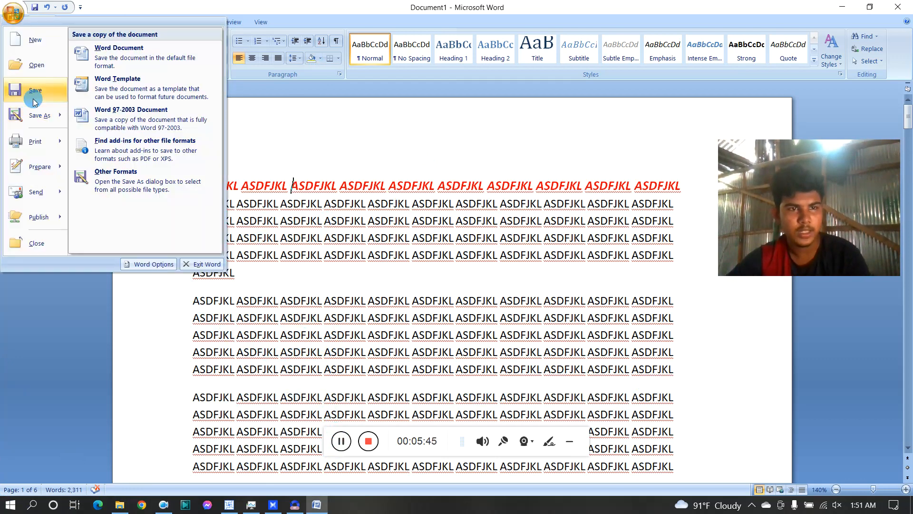
{"action": "left_click", "coordinate": [155, 100]}
{"action": "key", "text": "ctrl+s"}
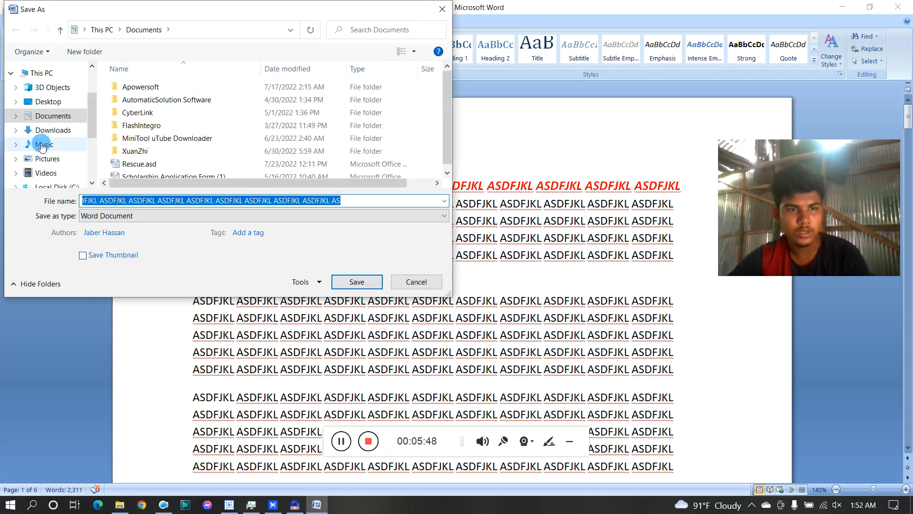
{"action": "scroll", "coordinate": [34, 145], "scroll_direction": "down", "scroll_amount": 1}
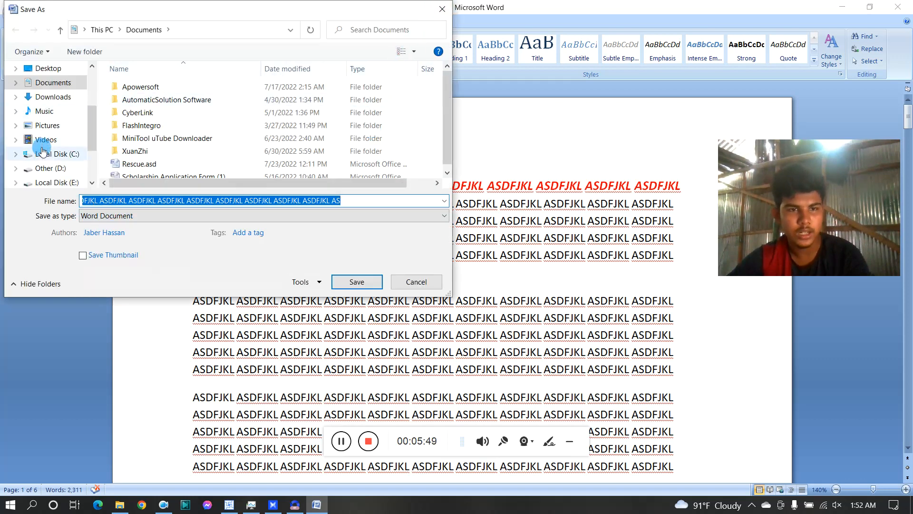
{"action": "left_click", "coordinate": [298, 219]}
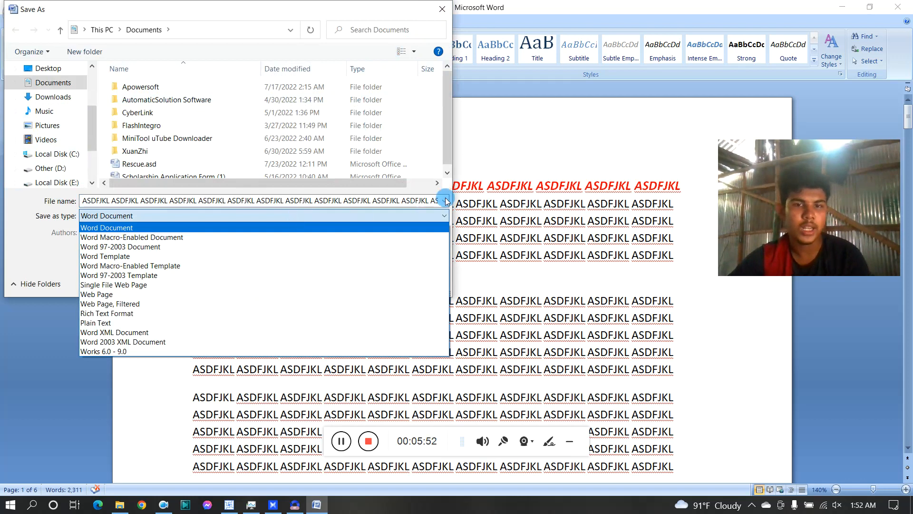
{"action": "left_click", "coordinate": [354, 9]}
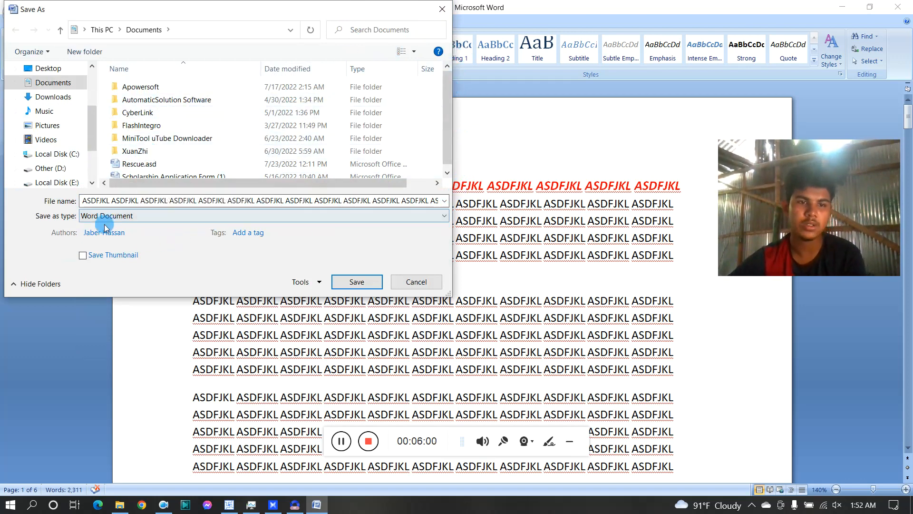
{"action": "left_click", "coordinate": [126, 232]}
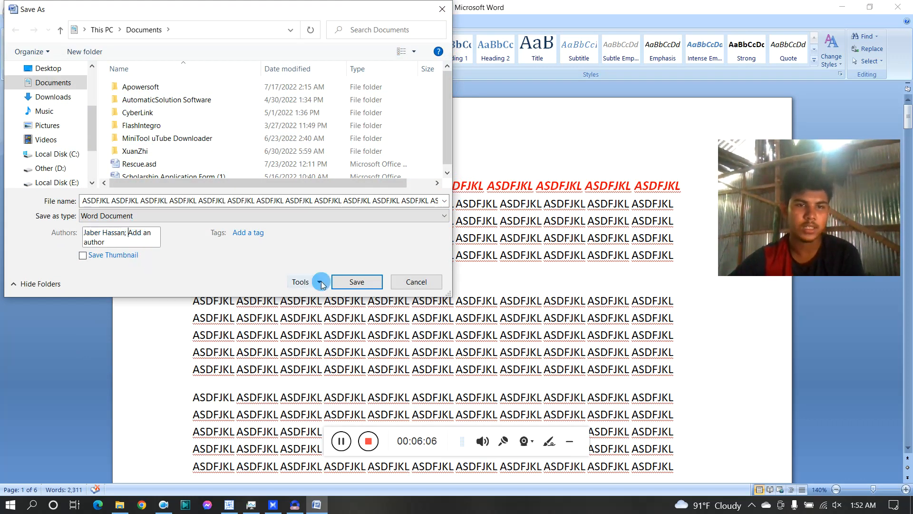
{"action": "left_click", "coordinate": [242, 271]}
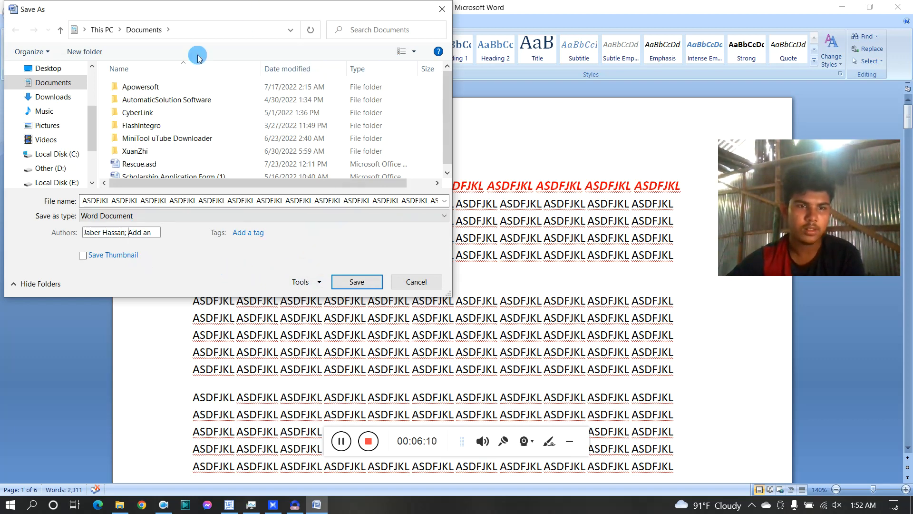
{"action": "left_click", "coordinate": [415, 281]}
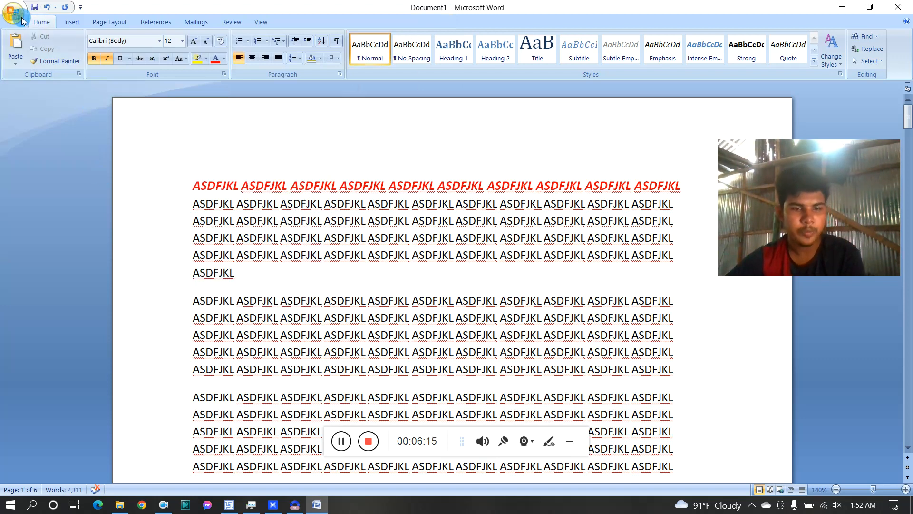
- Bring up the Print dialog, try Microsoft Print to PDF as the printer, and switch back to AnyDesk Printer
{"action": "left_click", "coordinate": [22, 21]}
{"action": "mouse_move", "coordinate": [27, 184]}
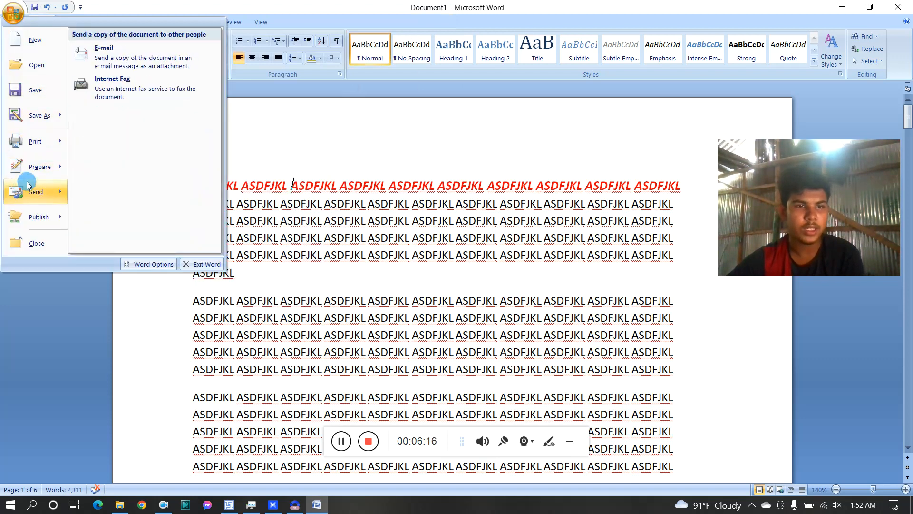
{"action": "mouse_move", "coordinate": [46, 149]}
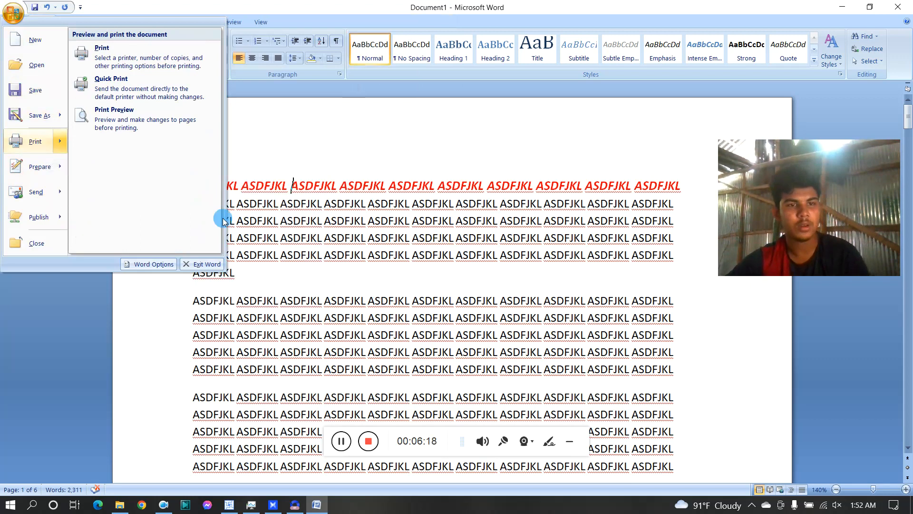
{"action": "left_click", "coordinate": [383, 132]}
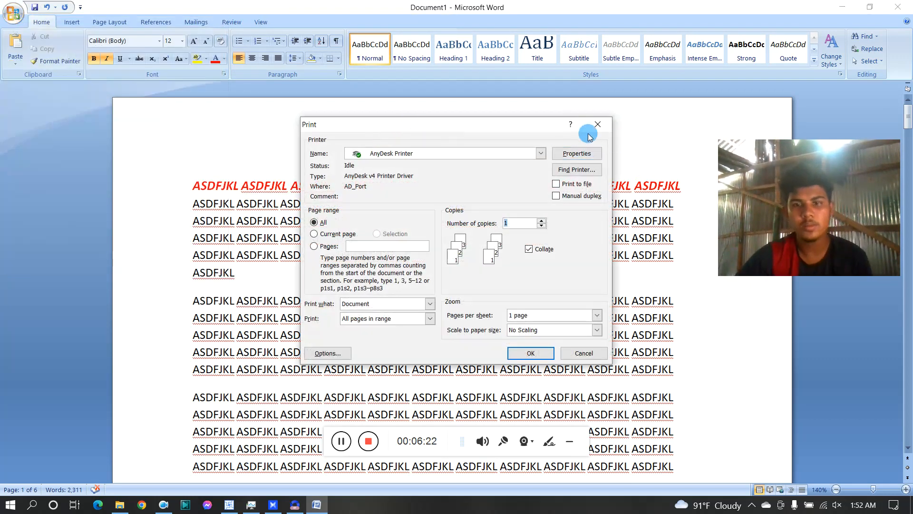
{"action": "left_click_drag", "start_coordinate": [504, 127], "coordinate": [515, 122]}
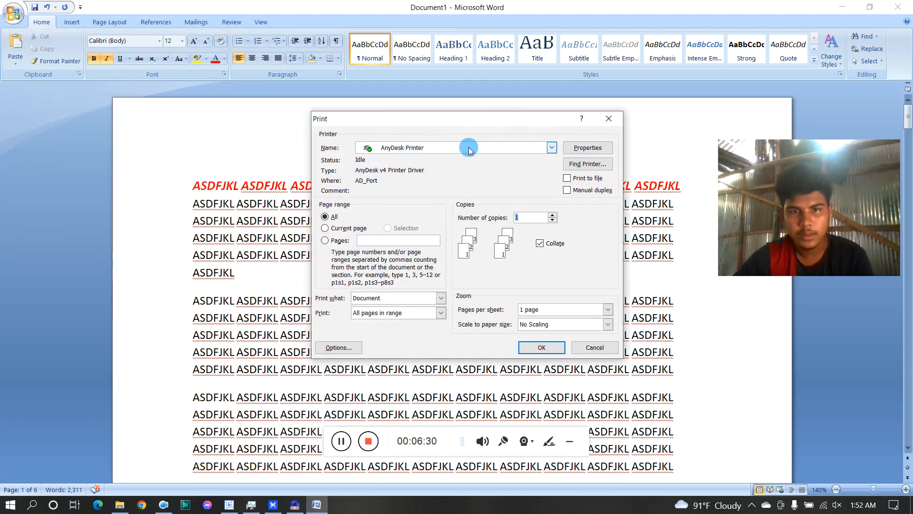
{"action": "left_click", "coordinate": [551, 148]}
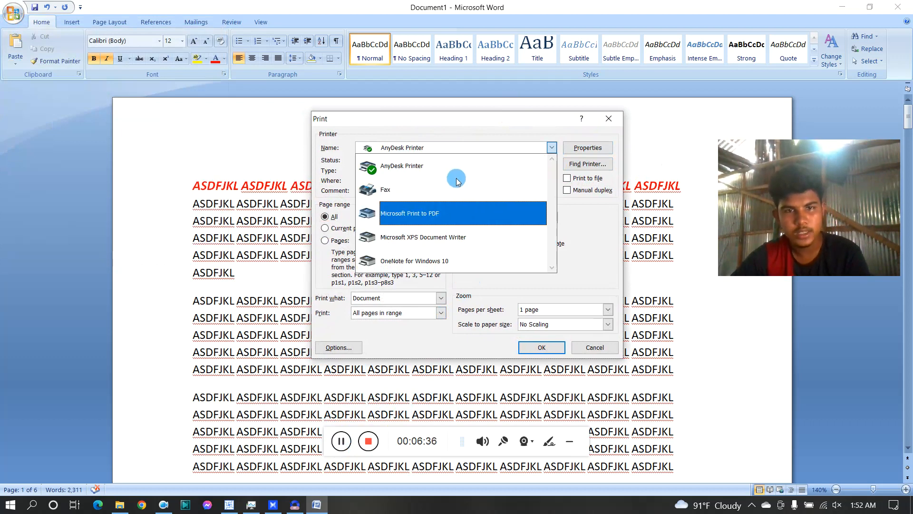
{"action": "left_click", "coordinate": [455, 209]}
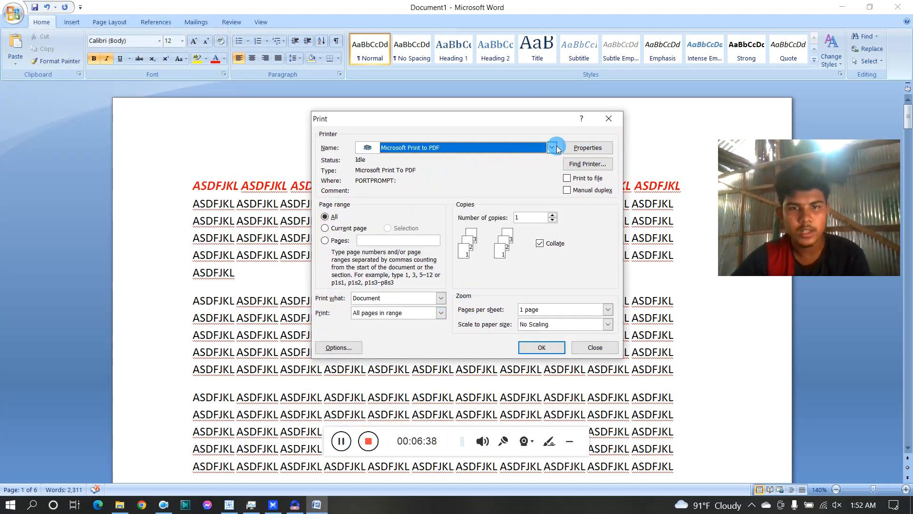
{"action": "left_click", "coordinate": [552, 148]}
{"action": "left_click", "coordinate": [469, 172]}
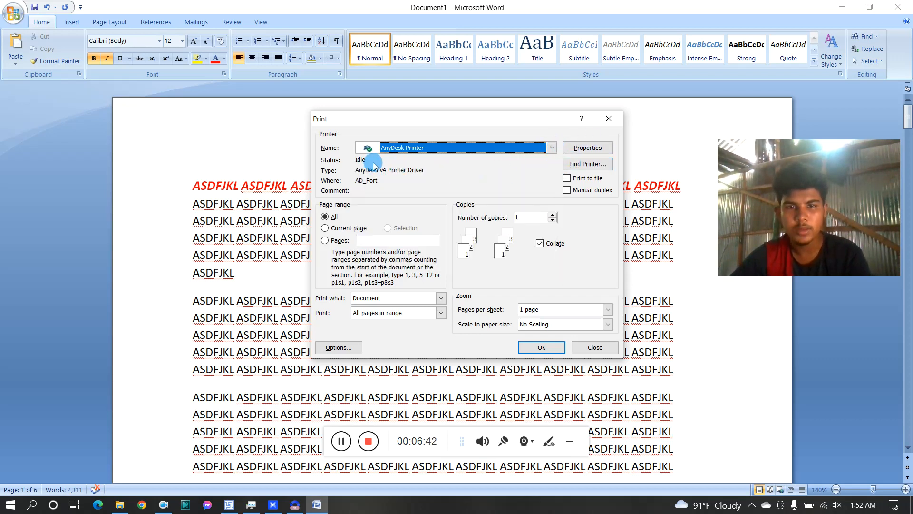
- Try the specific-pages print range, return the range to All, and select the number of copies
{"action": "left_click", "coordinate": [326, 240]}
{"action": "left_click", "coordinate": [371, 241]}
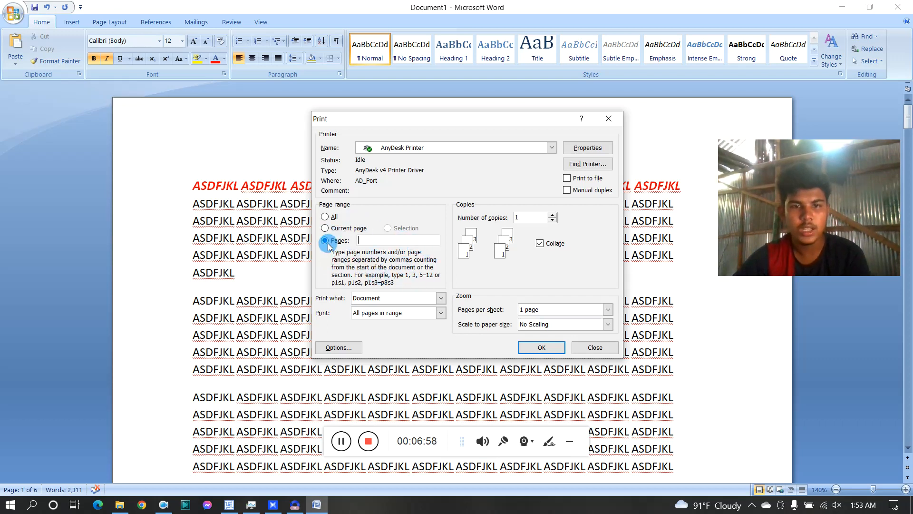
{"action": "left_click", "coordinate": [328, 217]}
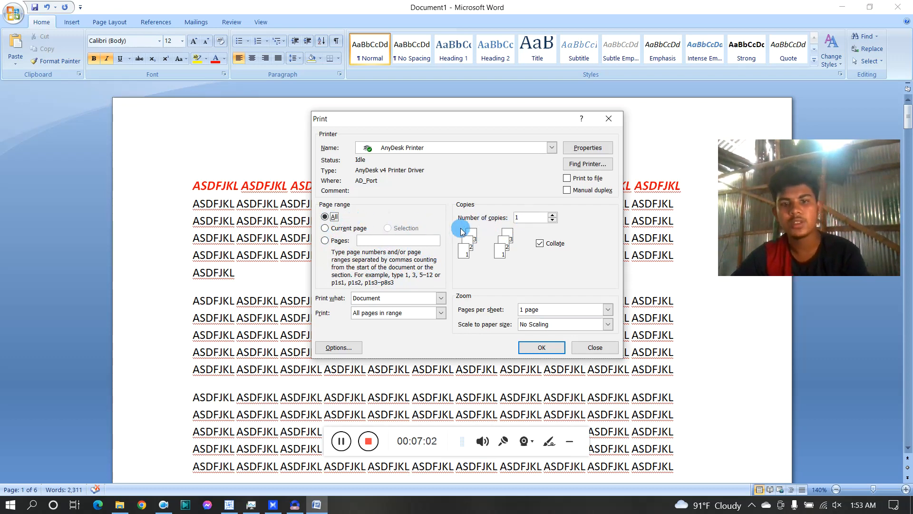
{"action": "double_click", "coordinate": [525, 219]}
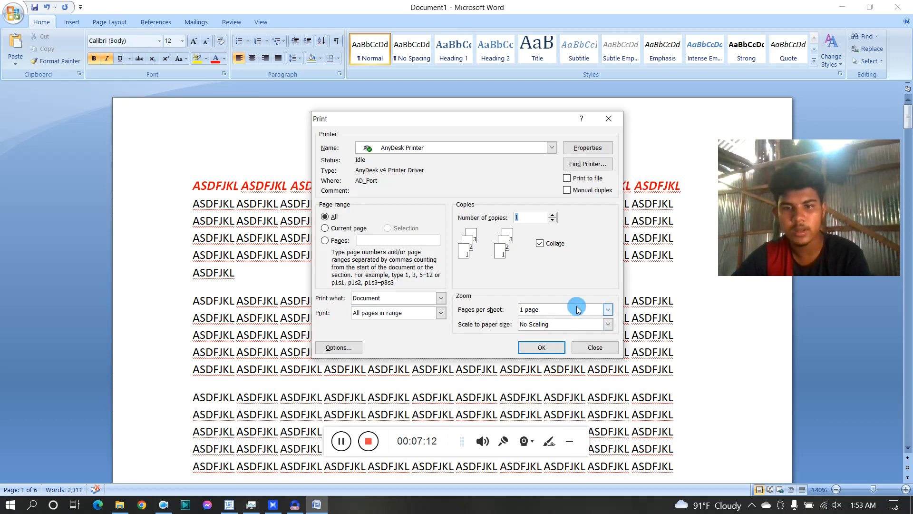
- Set 16 pages per sheet, examine the page-range and print-content choices, and close the Print dialog without printing
{"action": "left_click", "coordinate": [607, 309]}
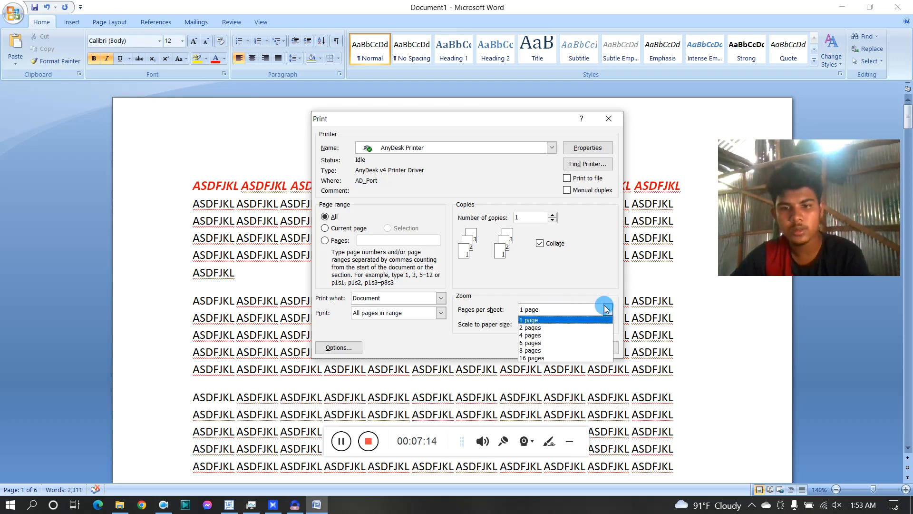
{"action": "left_click", "coordinate": [536, 357]}
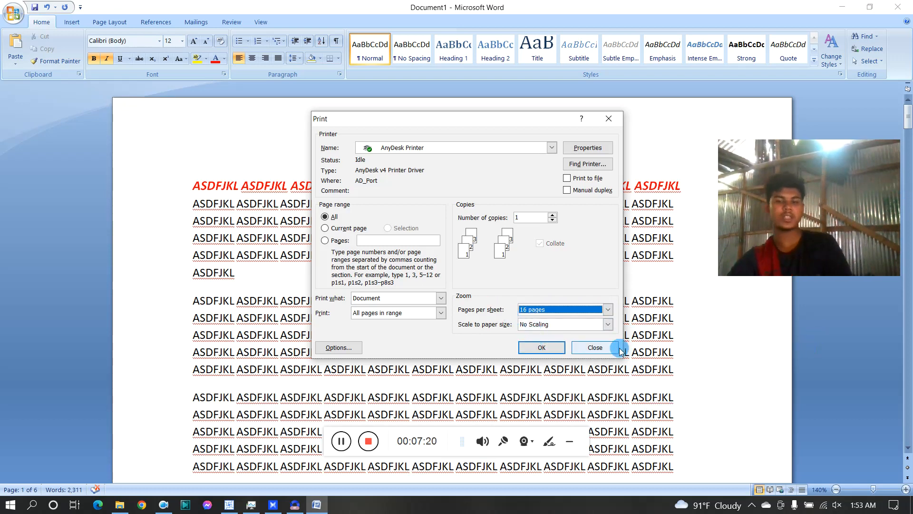
{"action": "left_click", "coordinate": [384, 314]}
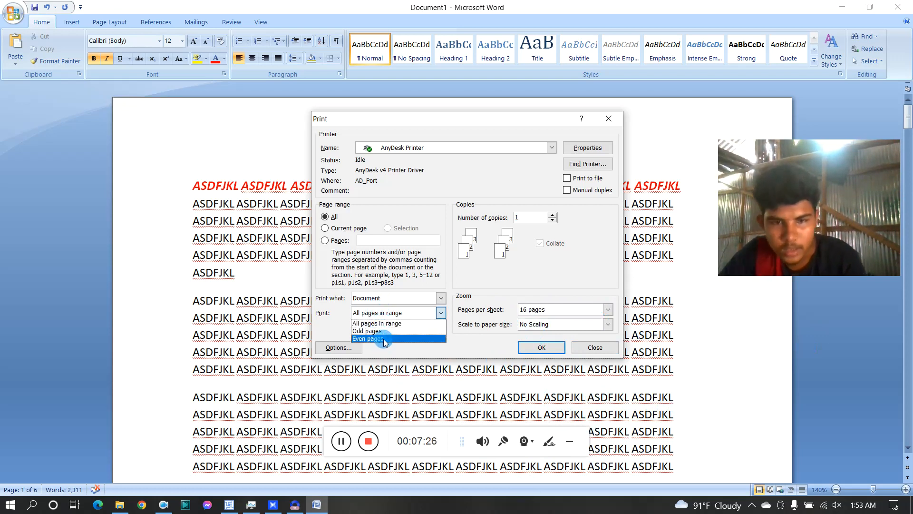
{"action": "left_click", "coordinate": [389, 299]}
{"action": "left_click", "coordinate": [389, 299]}
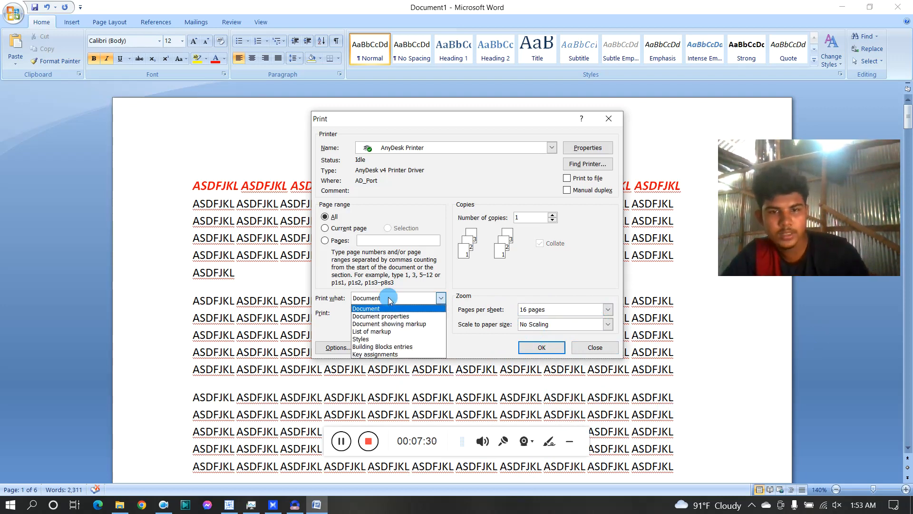
{"action": "left_click", "coordinate": [563, 284]}
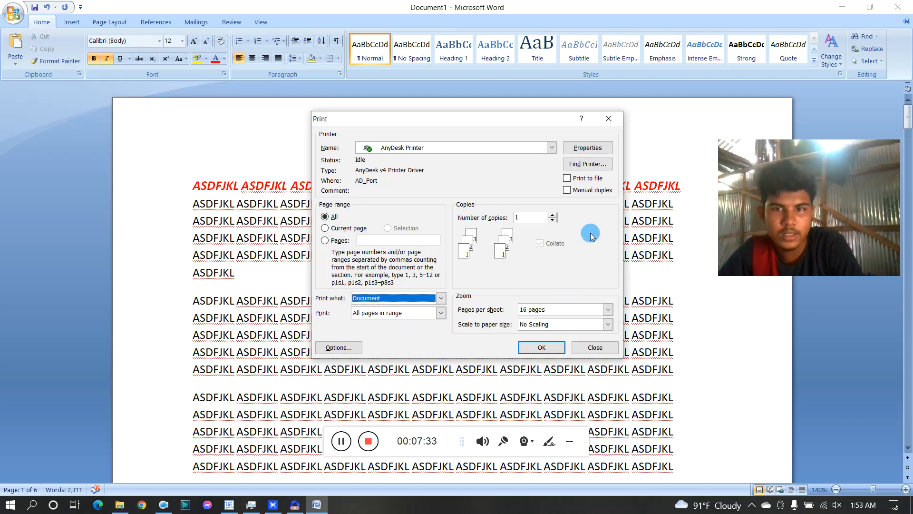
{"action": "left_click", "coordinate": [595, 348]}
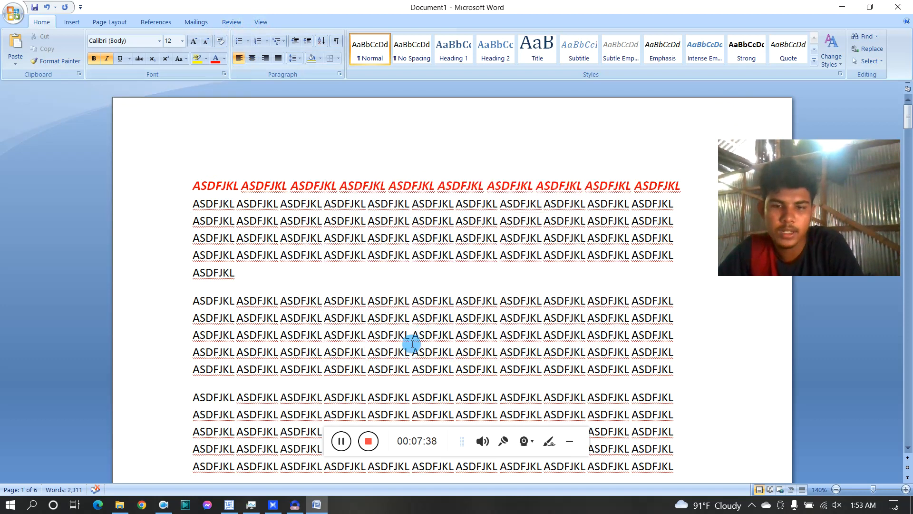
{"action": "left_click", "coordinate": [71, 22]}
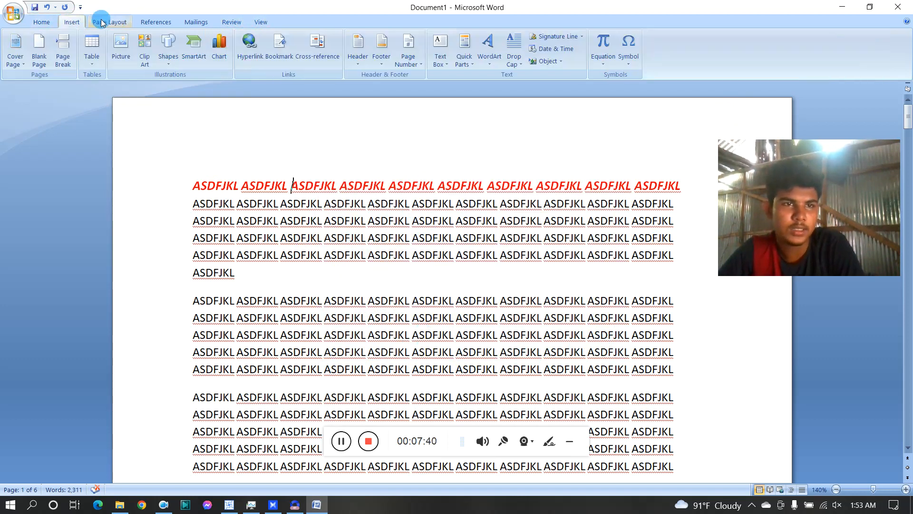
{"action": "left_click", "coordinate": [101, 23]}
{"action": "left_click", "coordinate": [156, 22]}
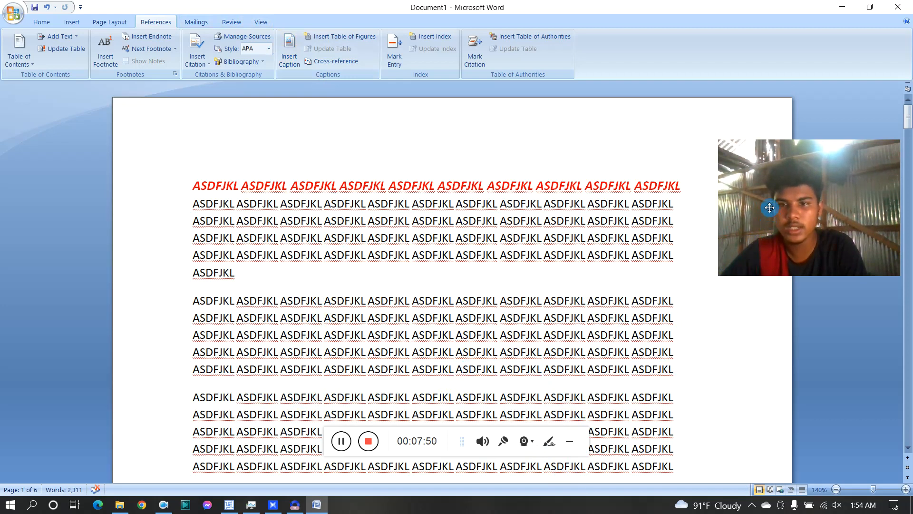
{"action": "left_click_drag", "start_coordinate": [769, 207], "coordinate": [760, 226]}
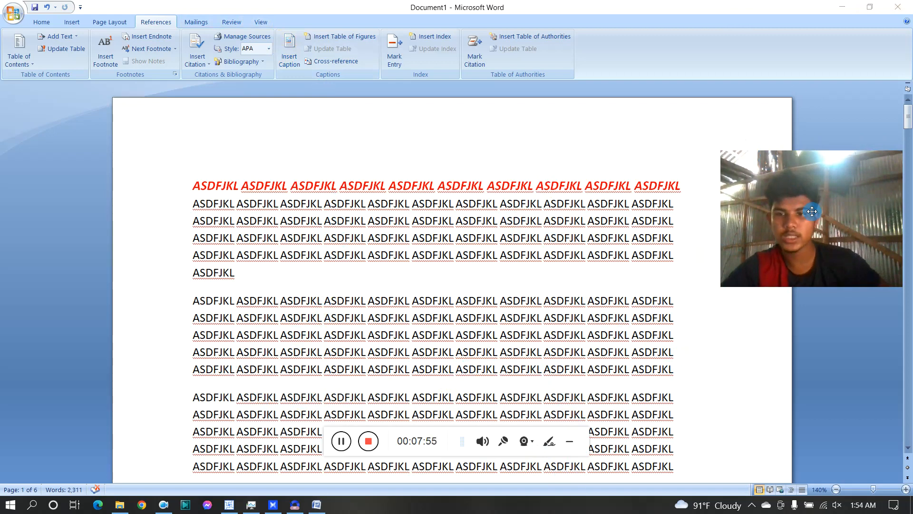
{"action": "left_click_drag", "start_coordinate": [812, 211], "coordinate": [808, 145]}
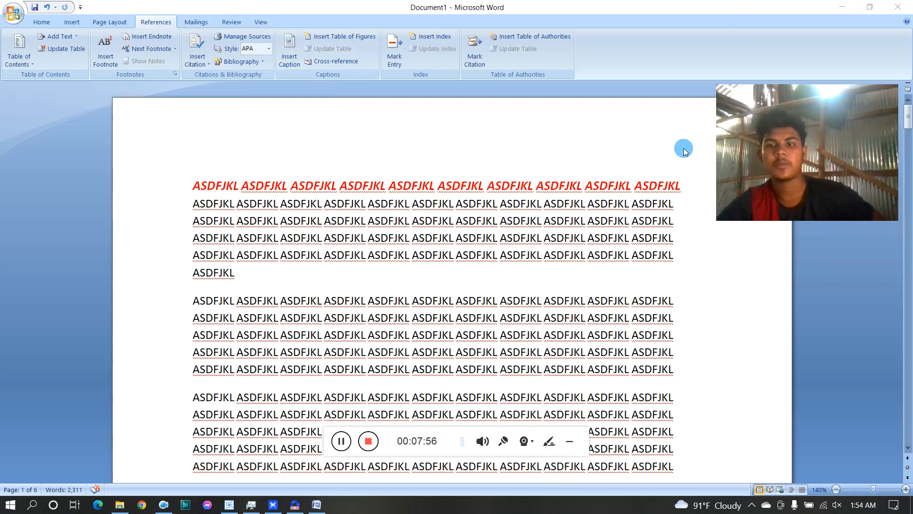
- Select the rest of the first paragraph, from the second line beneath the red heading line through its last word
{"action": "double_click", "coordinate": [479, 218]}
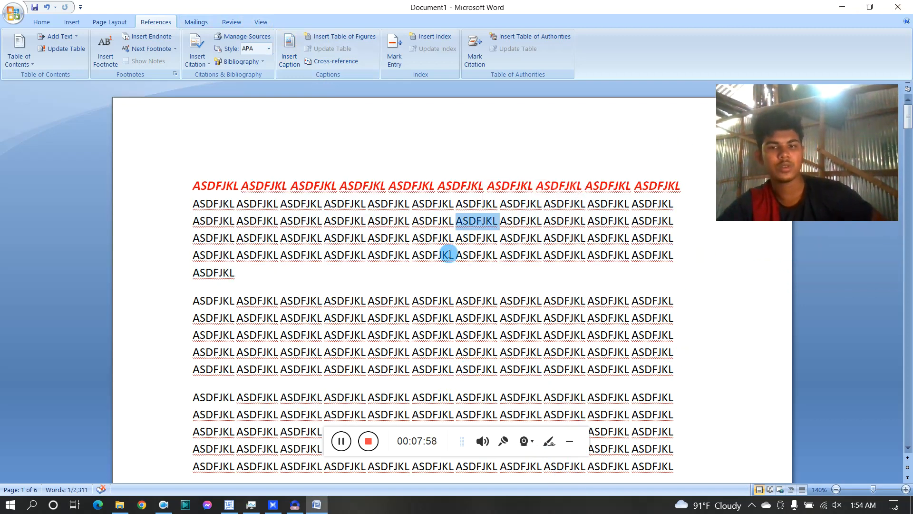
{"action": "left_click", "coordinate": [193, 208]}
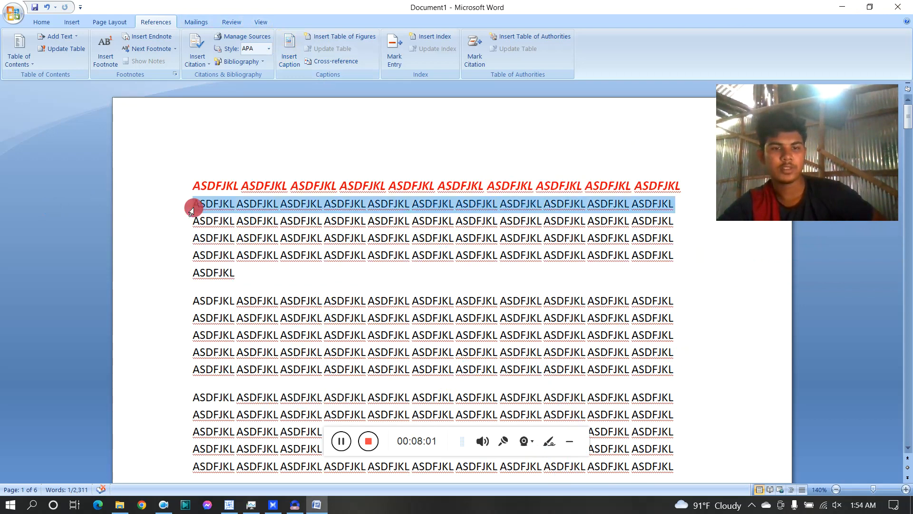
{"action": "left_click_drag", "start_coordinate": [192, 208], "coordinate": [261, 281]}
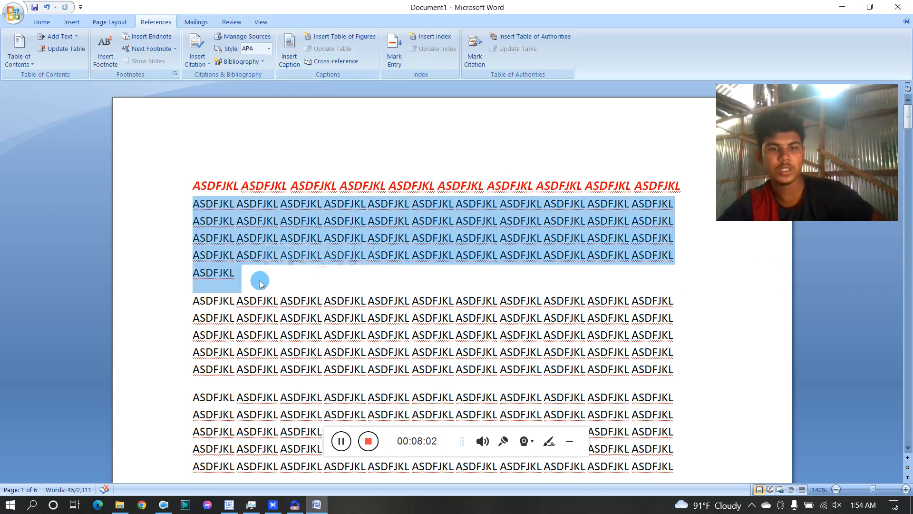